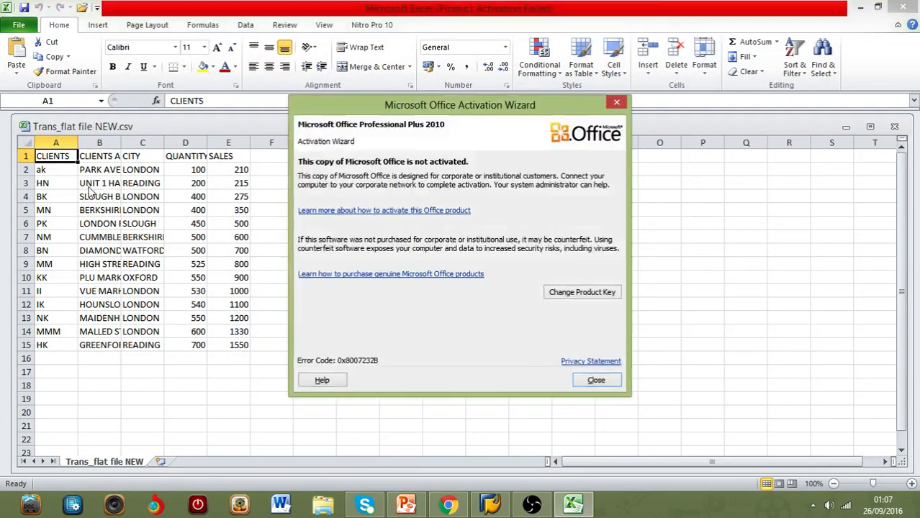
Step: Dismiss the activation wizard, widen the client address column to view the flat file data, and close the workbook without saving
left_click(596, 380)
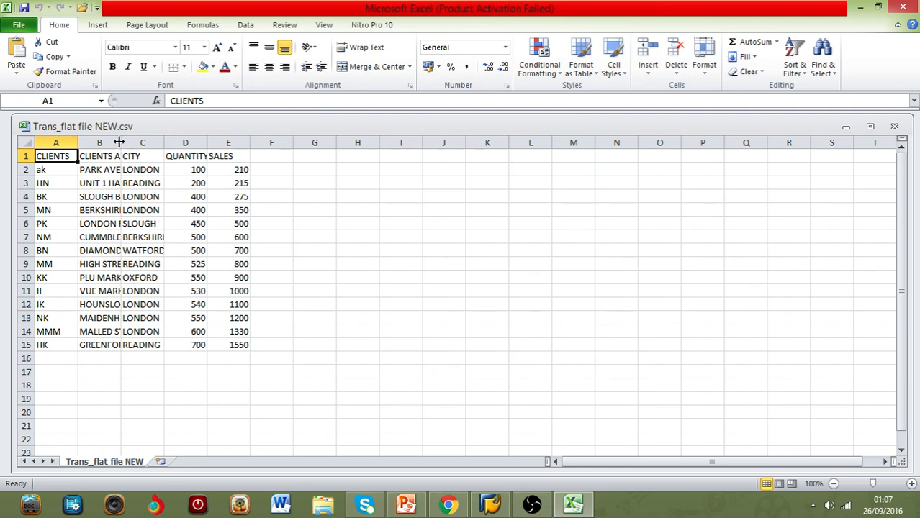
left_click_drag(121, 142, 131, 144)
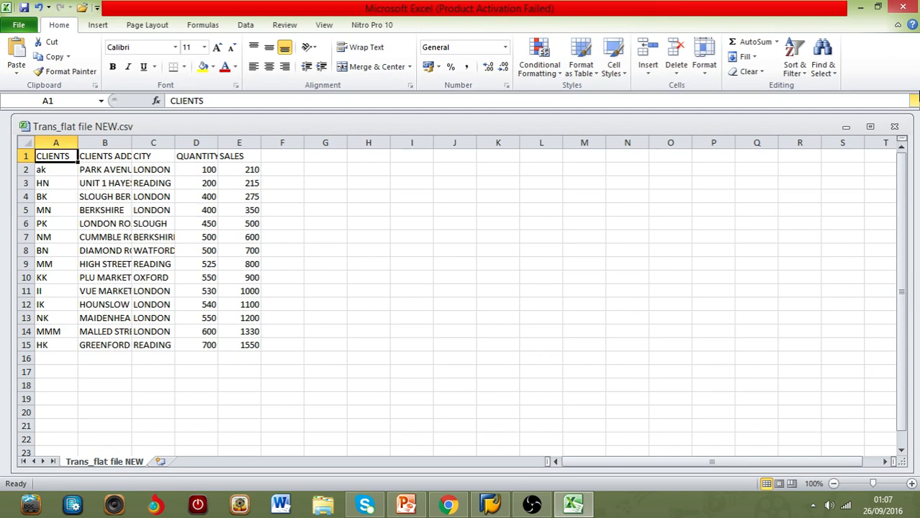
left_click(901, 6)
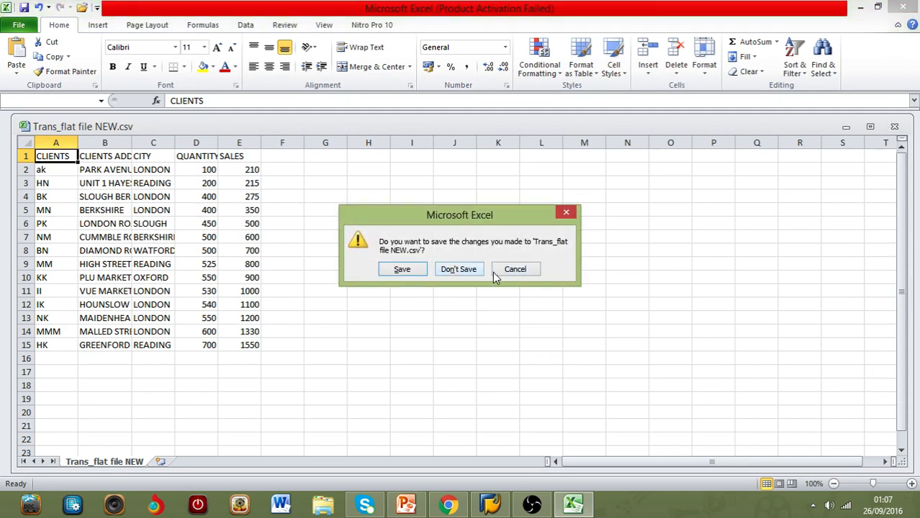
left_click(453, 274)
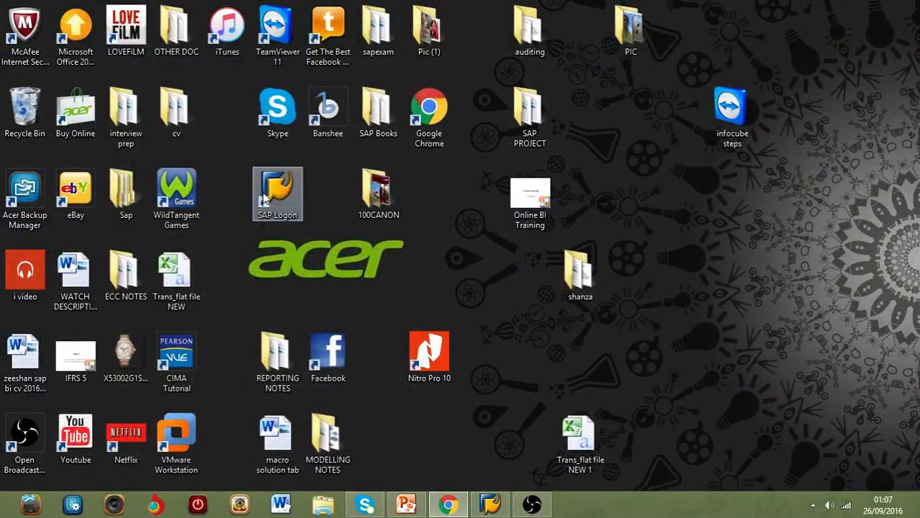
Step: Switch to SAP Logon, open the BI 7.0 connection, and log on with the user name and password, ending any other logons
double_click(265, 200)
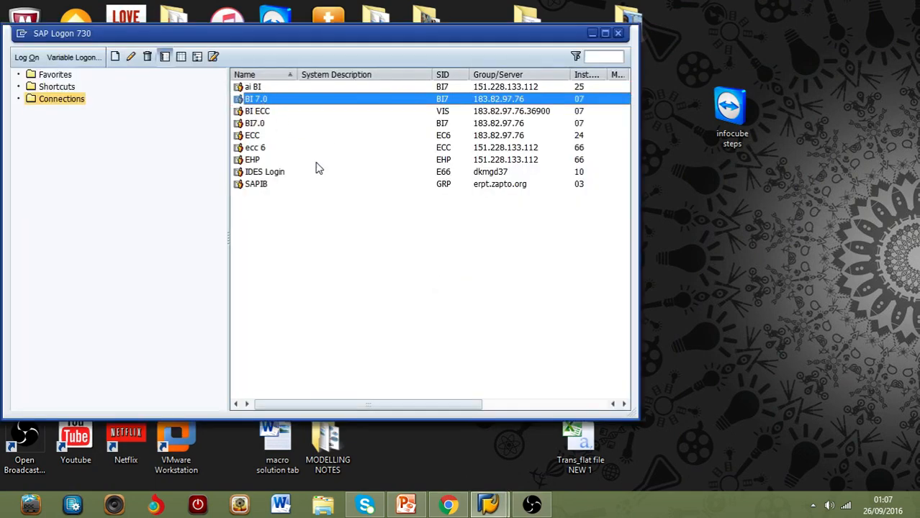
double_click(351, 101)
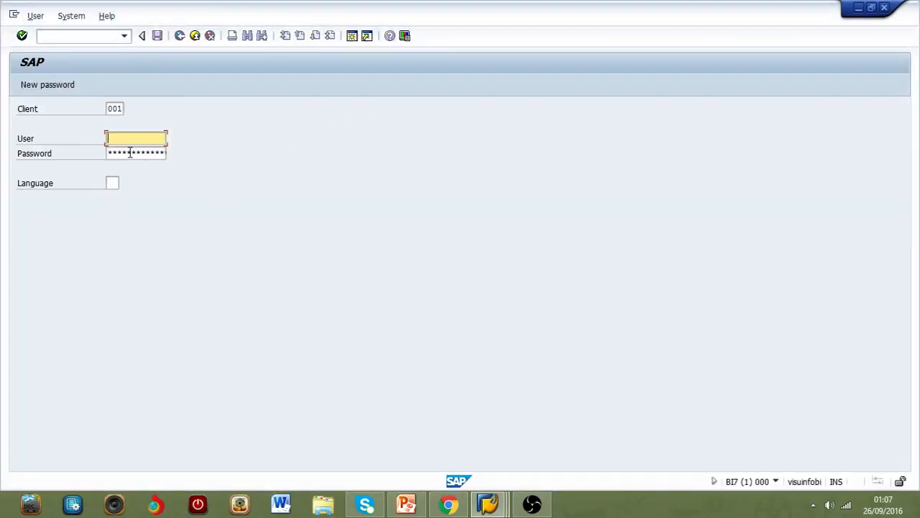
type("zee")
left_click(129, 151)
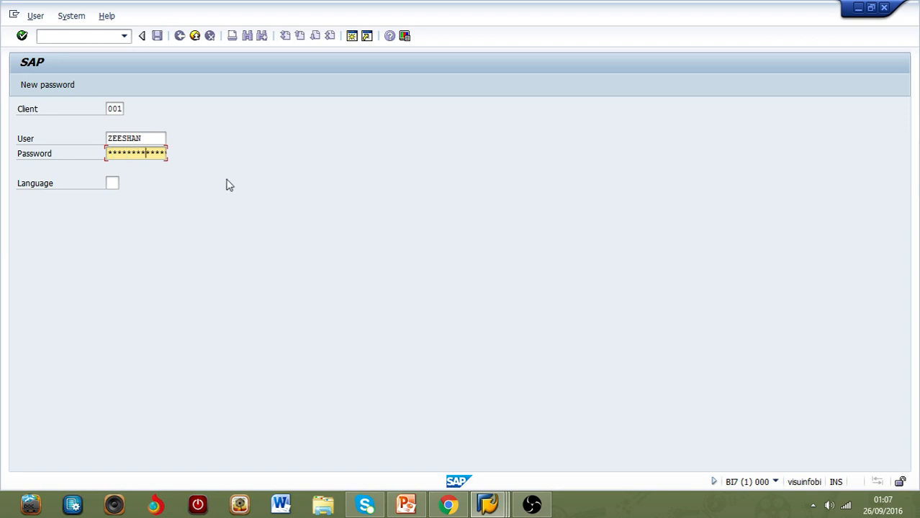
key("Return")
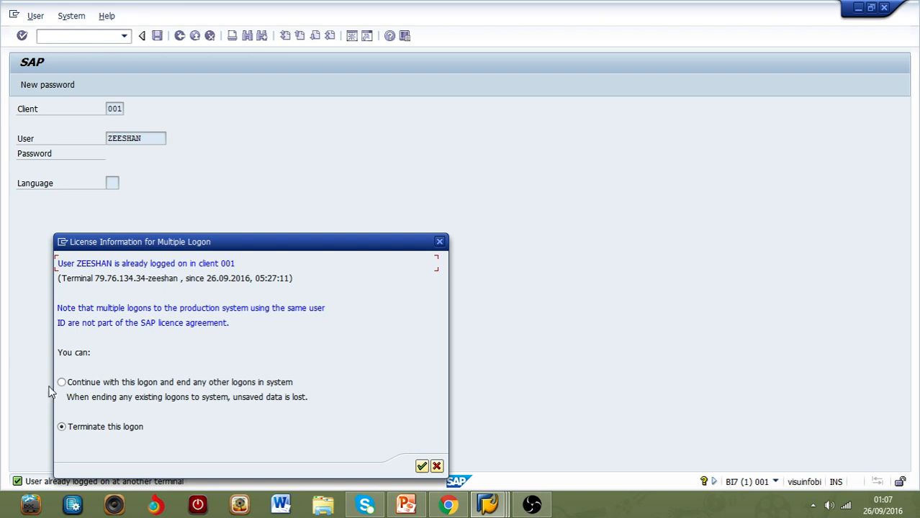
left_click(60, 383)
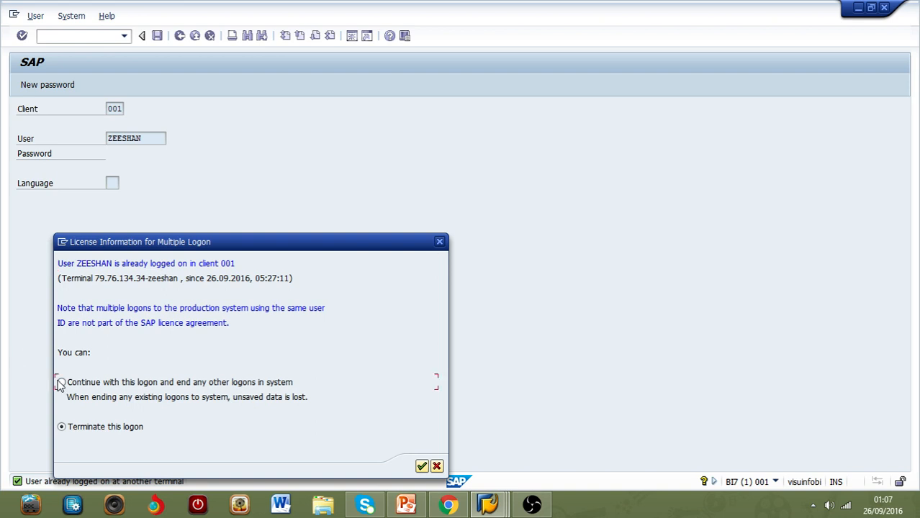
left_click(422, 467)
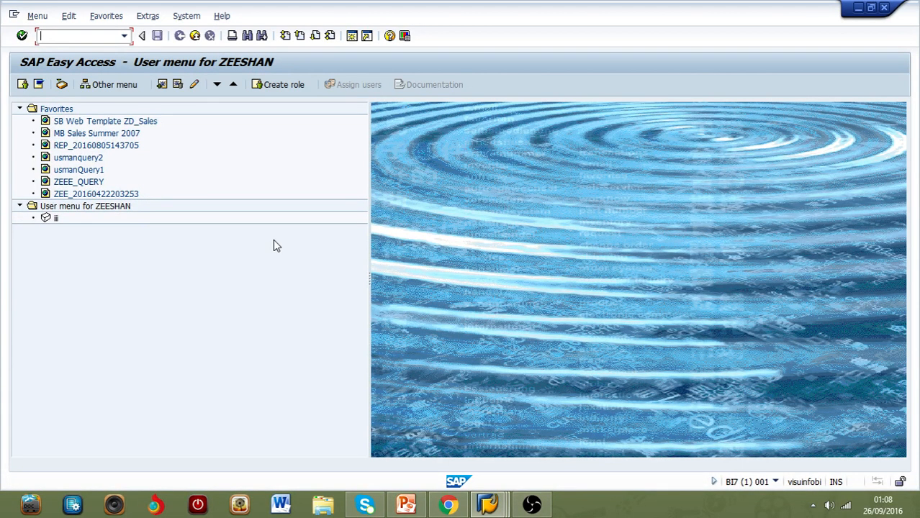
Step: Start transaction rsa1 and display the DataSources of the FLATFILE source system (ZFLATFILE)
type("rsa1")
key("Return")
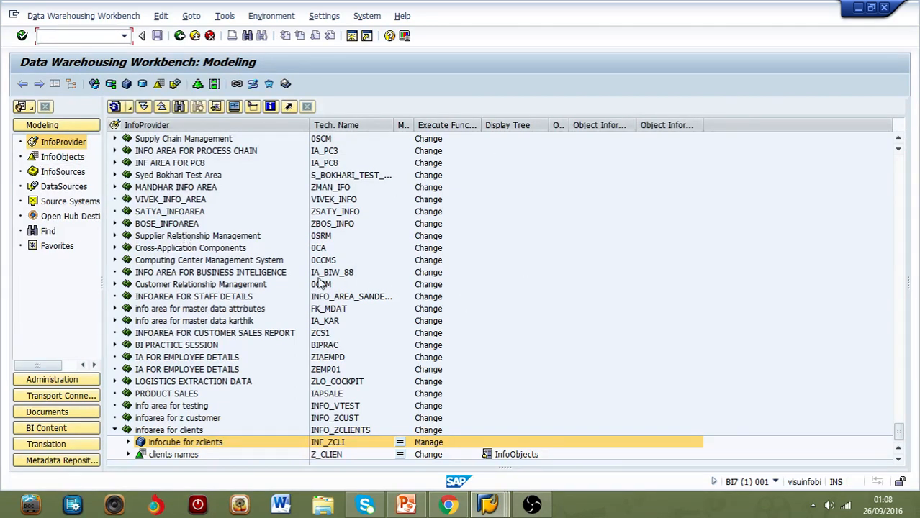
left_click(81, 203)
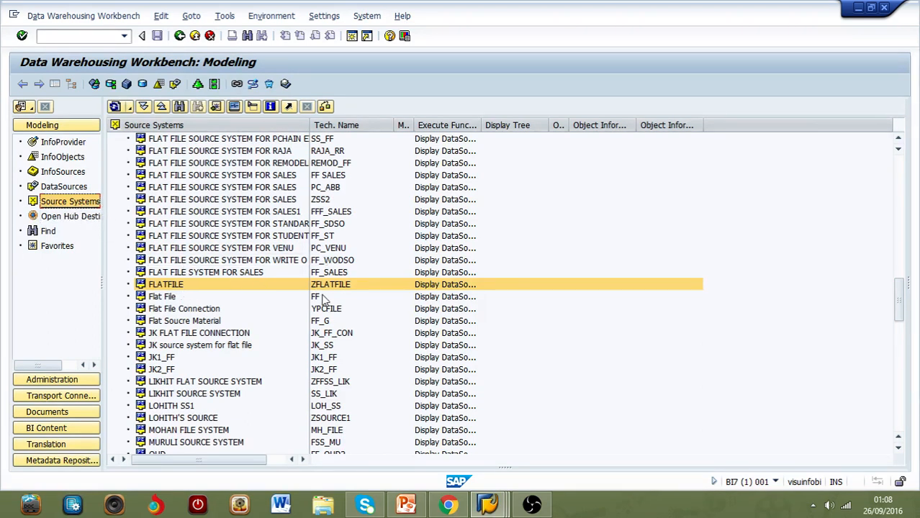
double_click(176, 286)
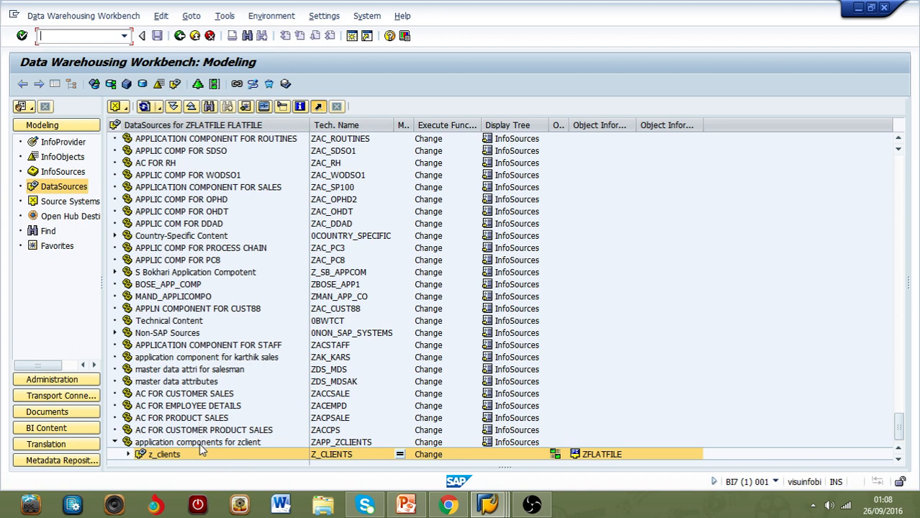
Step: Create an application component com_zee with the long description "application component zee test" for the ZFLATFILE source system
right_click(311, 131)
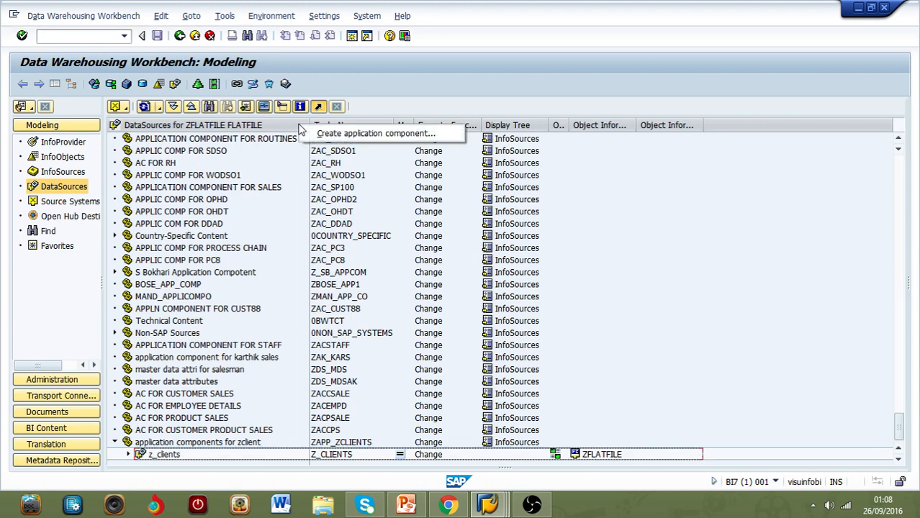
left_click(316, 134)
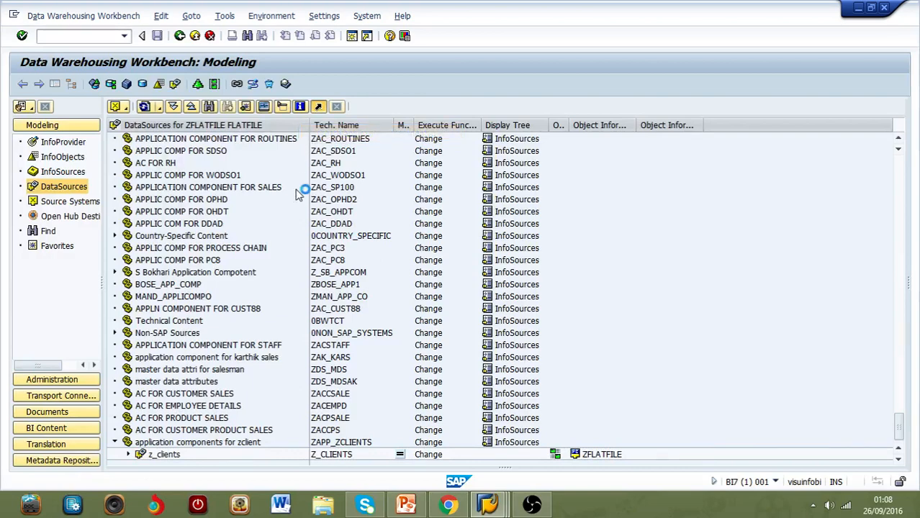
type("co")
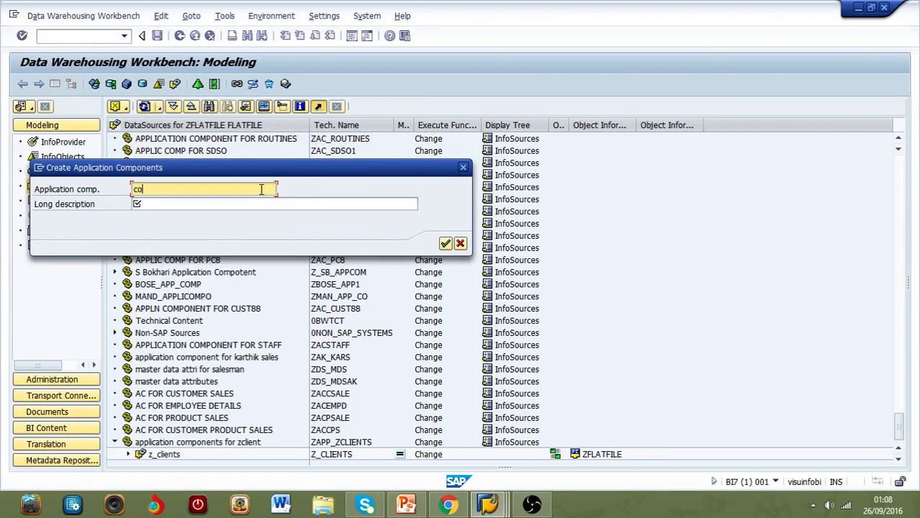
type("m_zee")
left_click(248, 202)
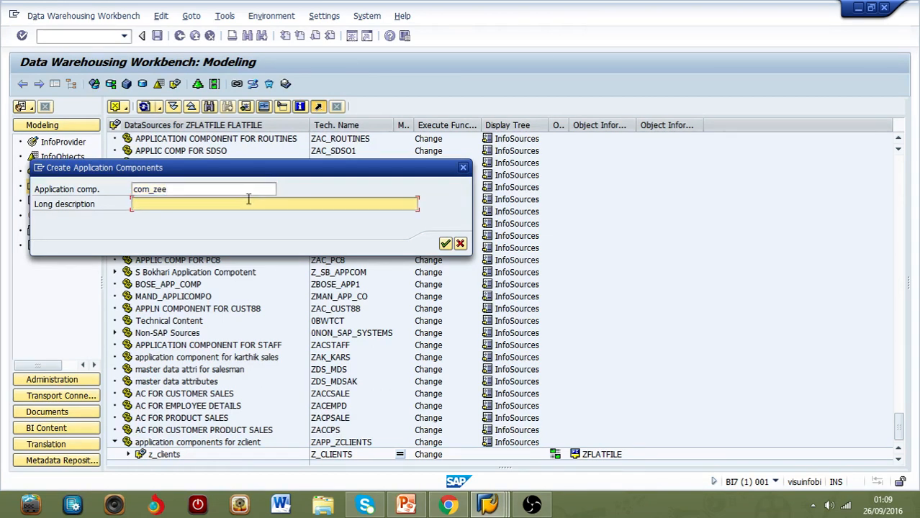
type("applicat")
type("ion compone")
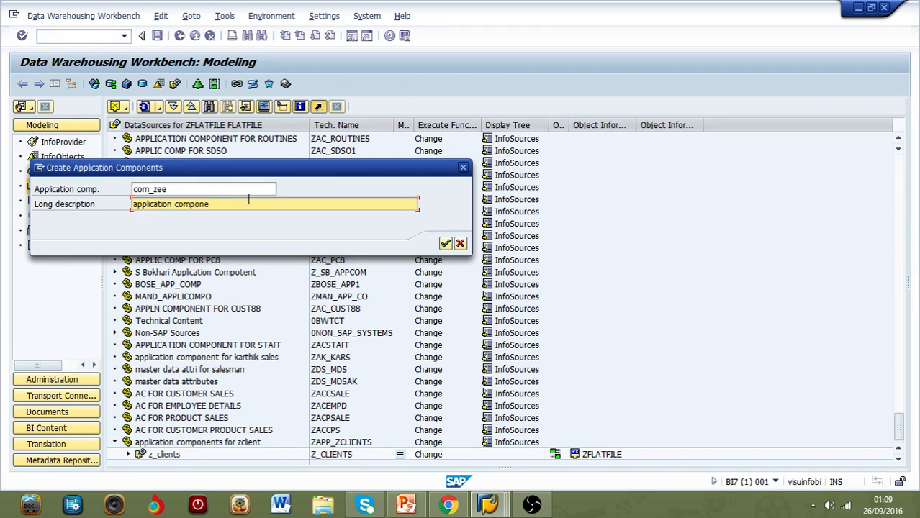
type("nt zee test")
left_click(440, 243)
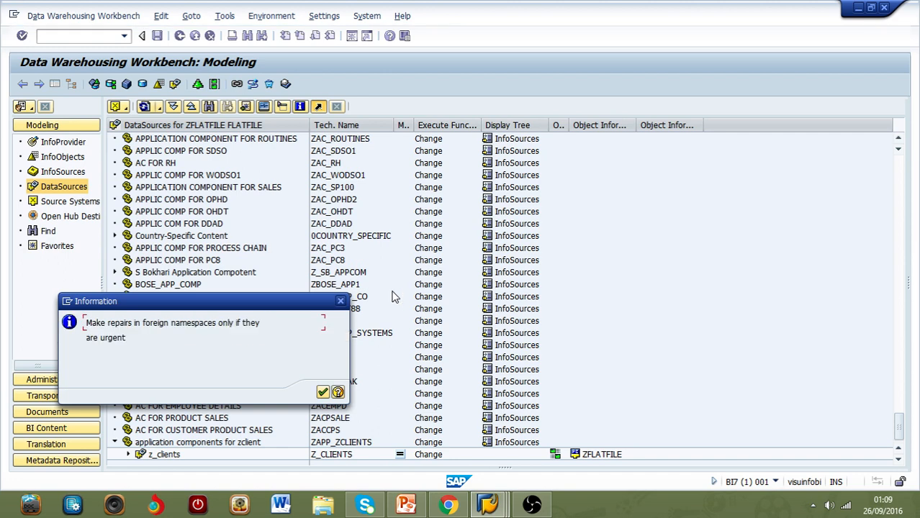
left_click(323, 393)
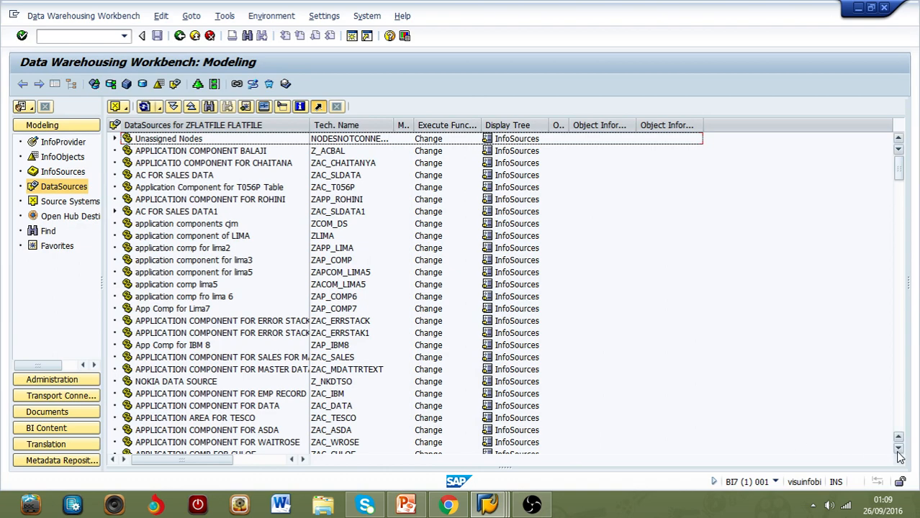
Step: Create a DataSource named z_zeeclient with data type Transaction Data under the application component zee test
left_click(898, 450)
left_click_drag(900, 184, 901, 435)
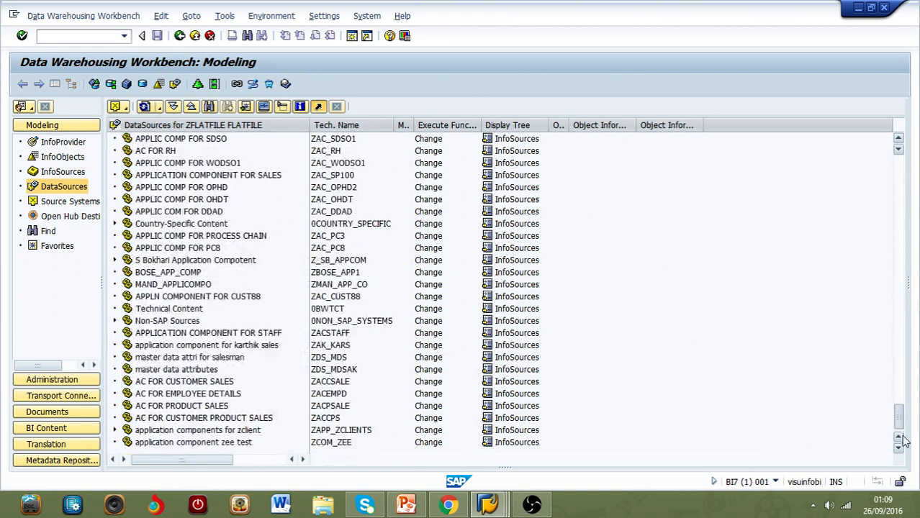
left_click(223, 444)
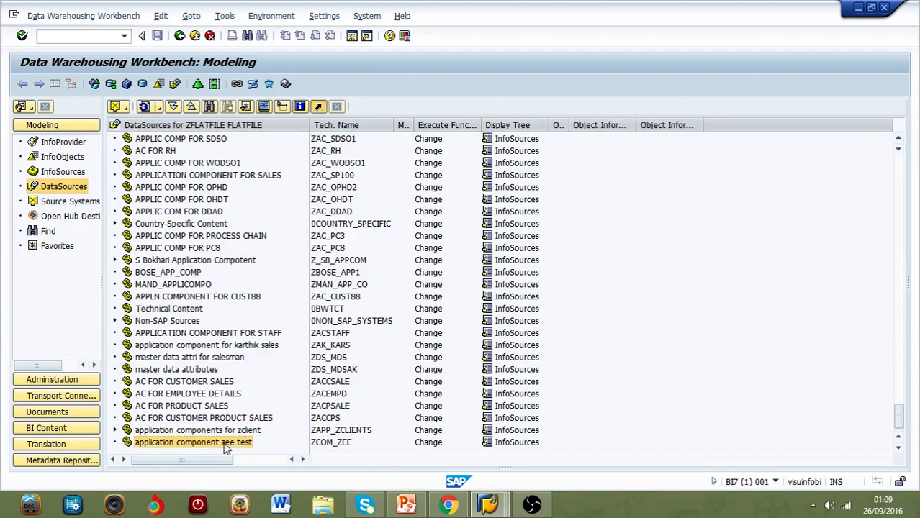
right_click(223, 445)
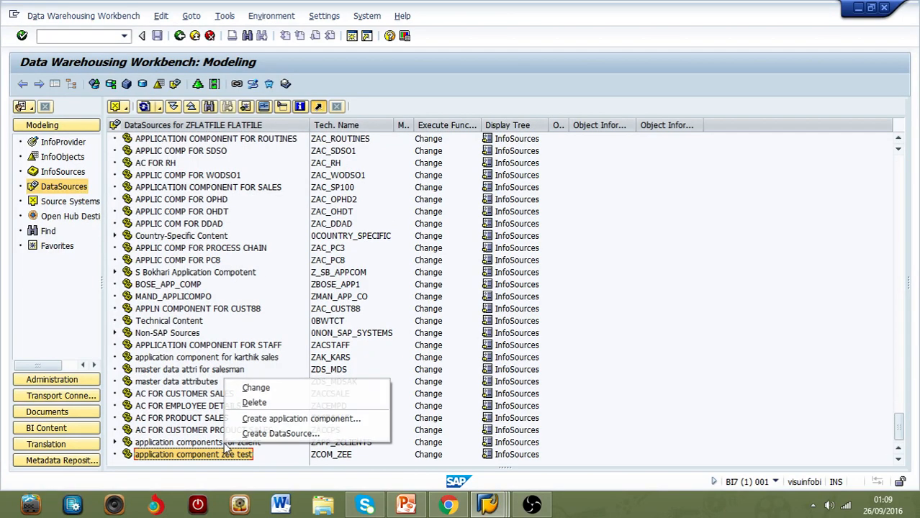
left_click(281, 433)
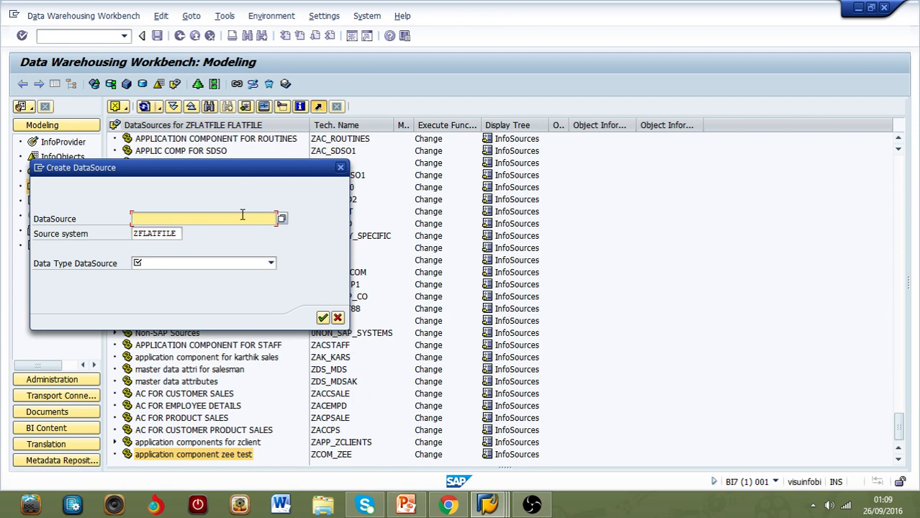
type("z_")
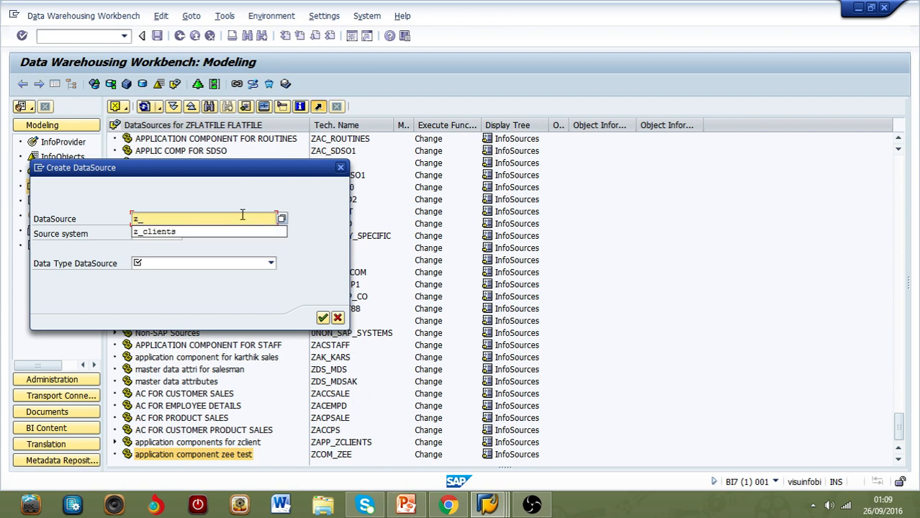
type("zee")
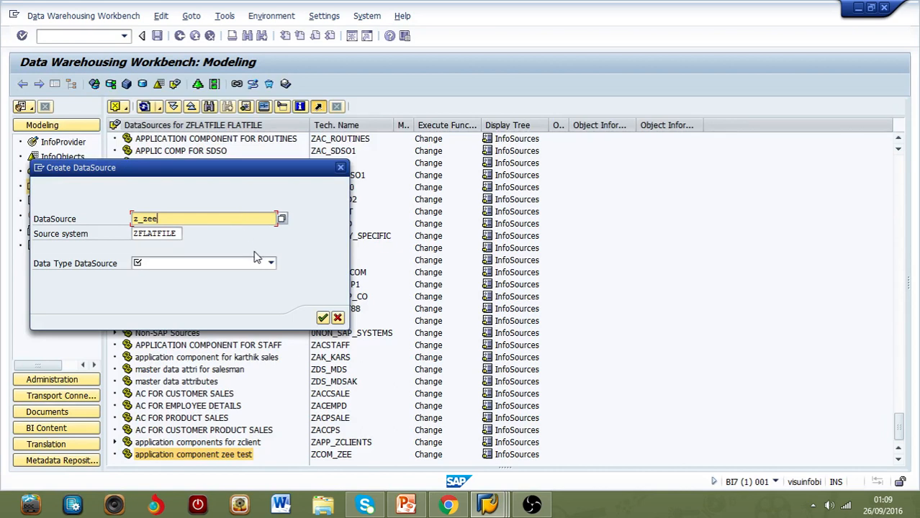
type("client")
left_click(272, 265)
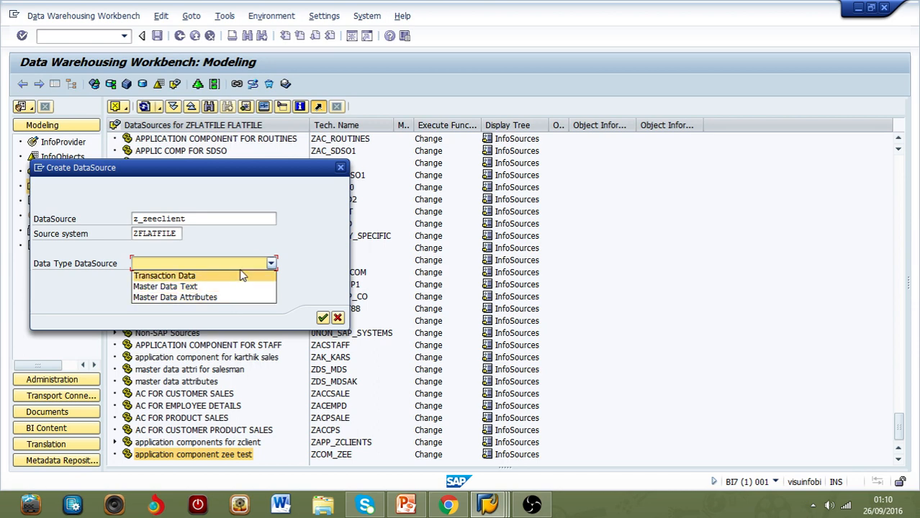
left_click(241, 273)
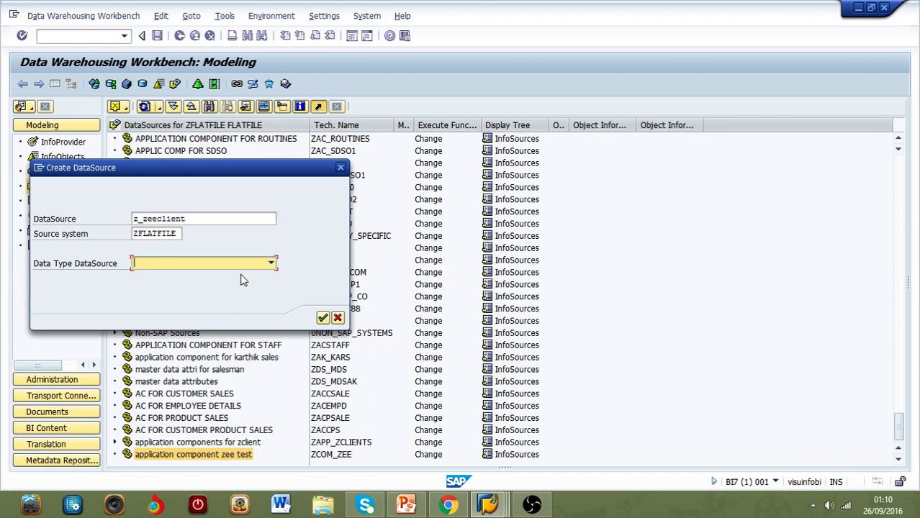
left_click(274, 264)
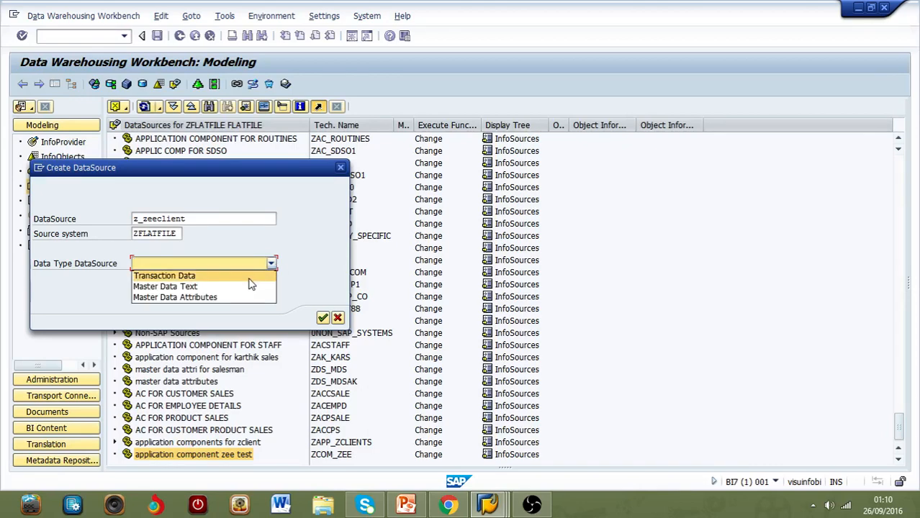
left_click(254, 274)
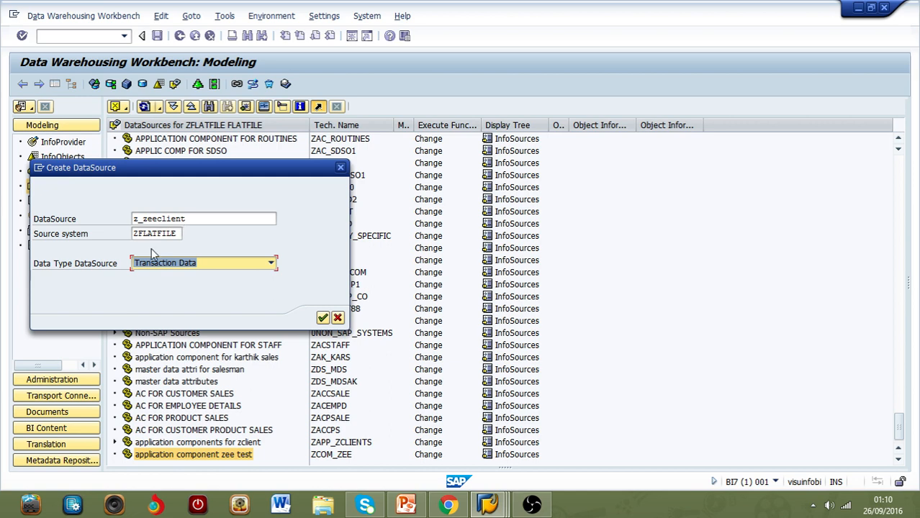
left_click(323, 318)
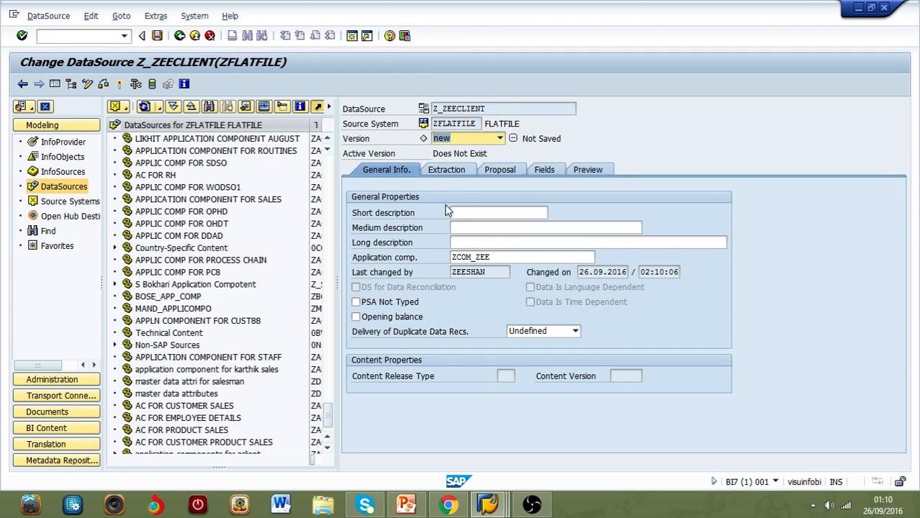
Step: Set the DataSource's short description to "data source zee" and its medium description to "ds zee"
left_click(484, 210)
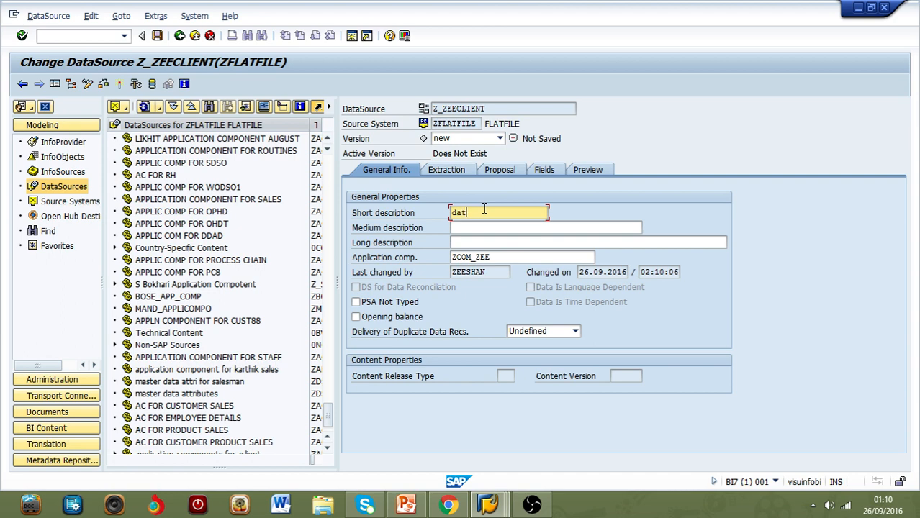
type("data source zee")
left_click(491, 228)
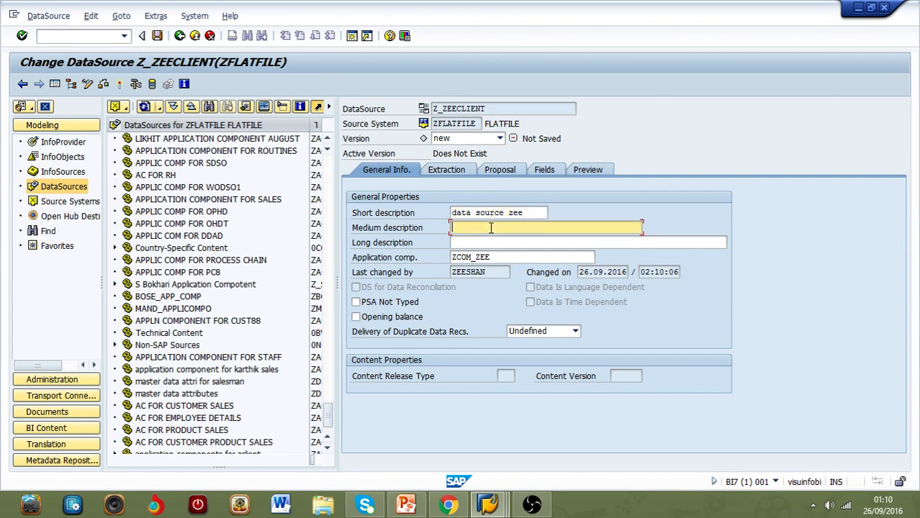
type("ds zee")
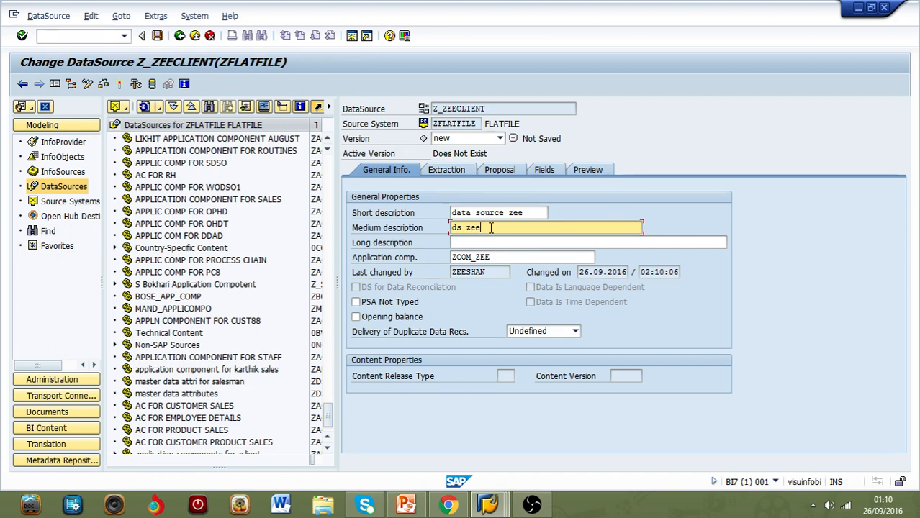
Step: Set the DataSource's long description to "data source for cilents testing"
left_click(488, 242)
type("da")
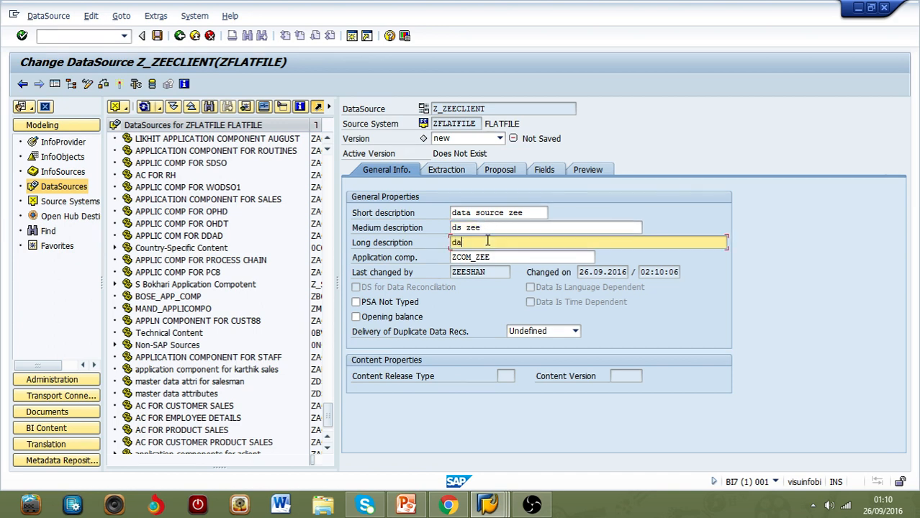
type("ta source for cile")
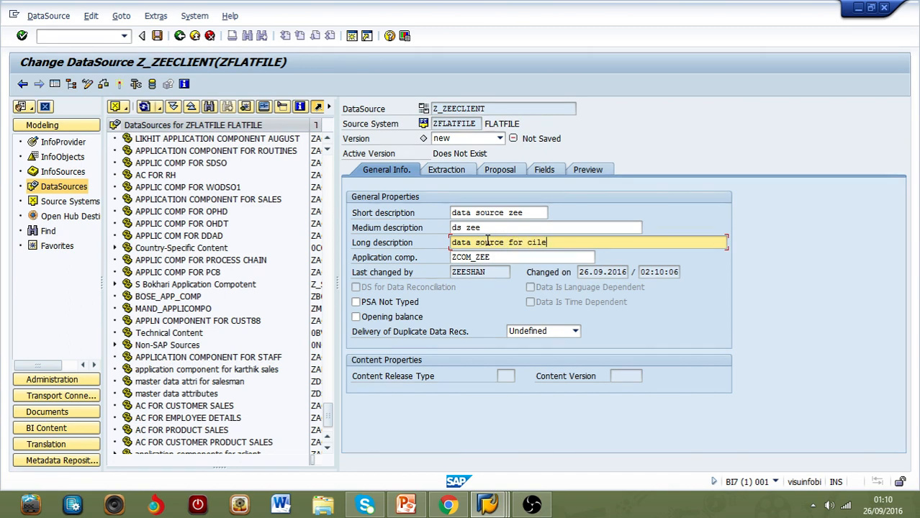
type("nts testing")
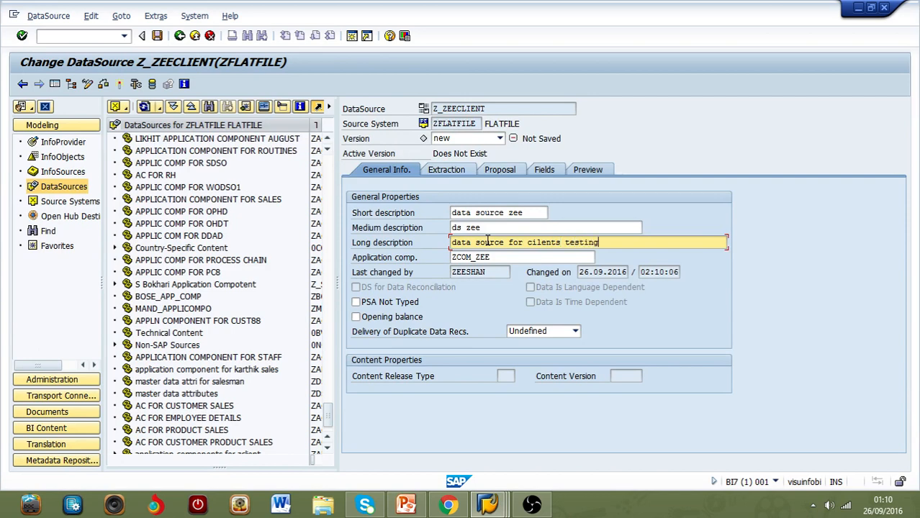
Step: Choose the desktop file "Trans_flat file NEW.csv" as the DataSource's extraction file
left_click(459, 175)
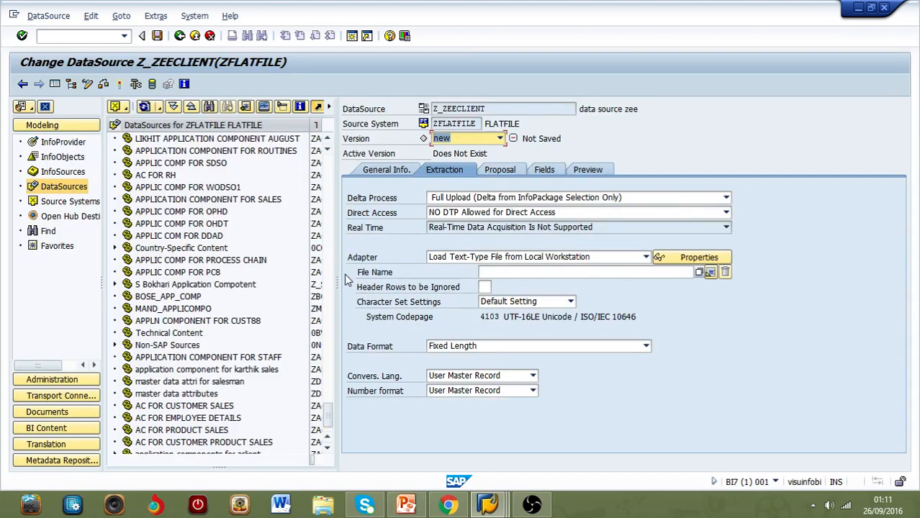
left_click(701, 274)
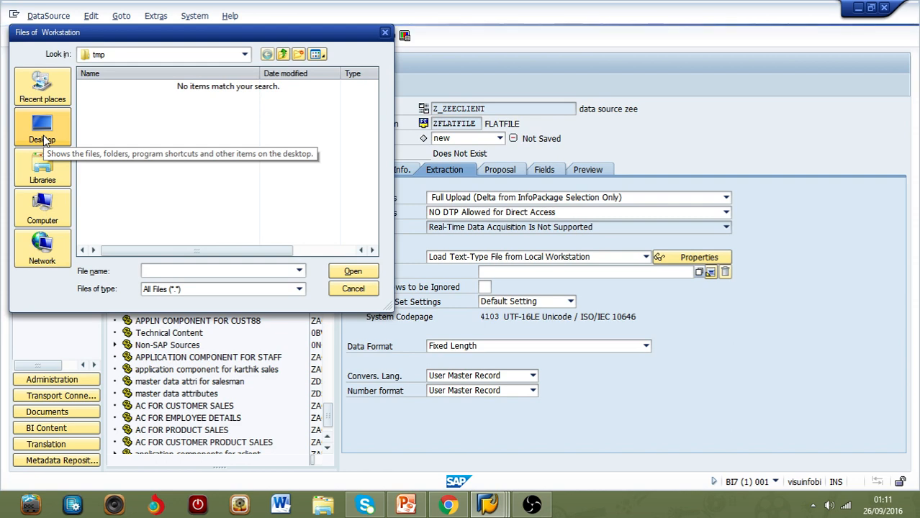
left_click(44, 137)
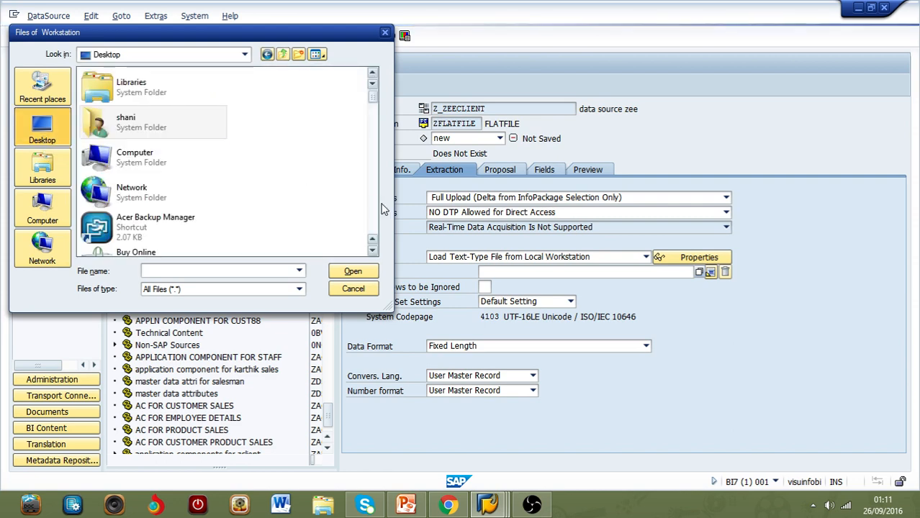
scroll(374, 204, "down", 5)
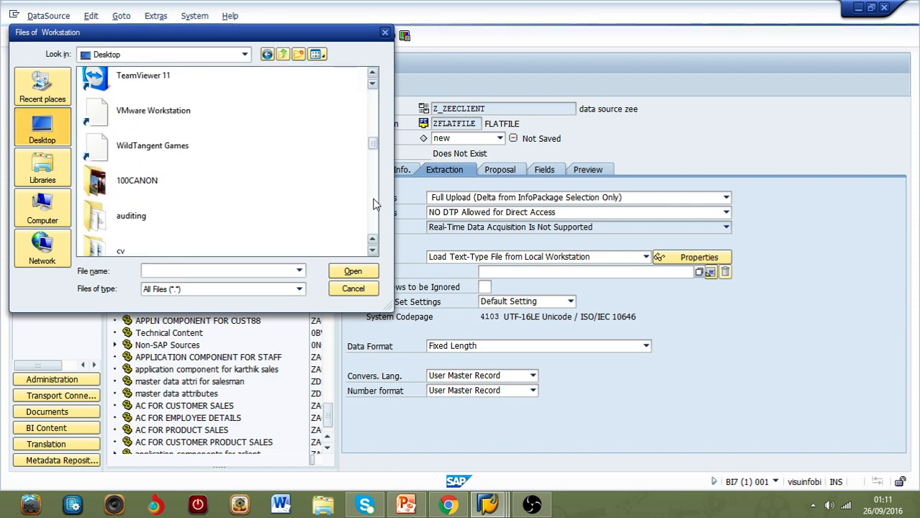
scroll(374, 205, "down", 10)
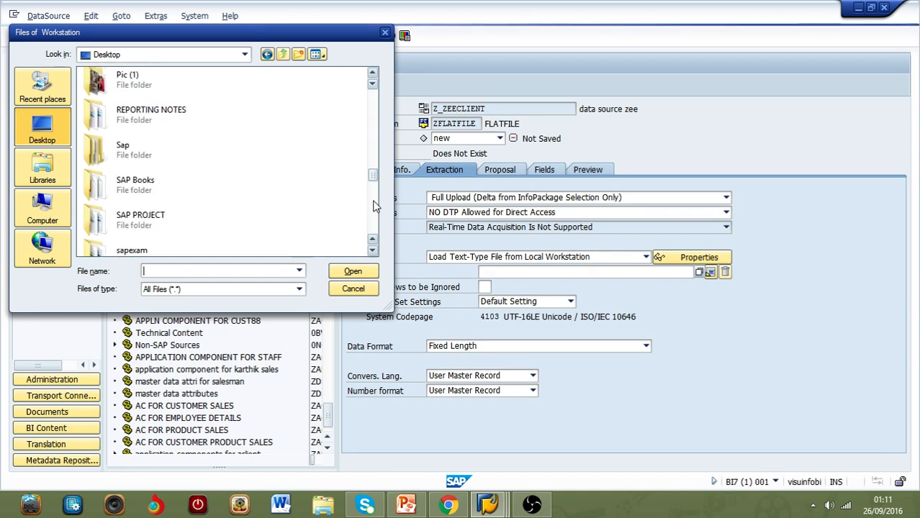
scroll(375, 212, "down", 8)
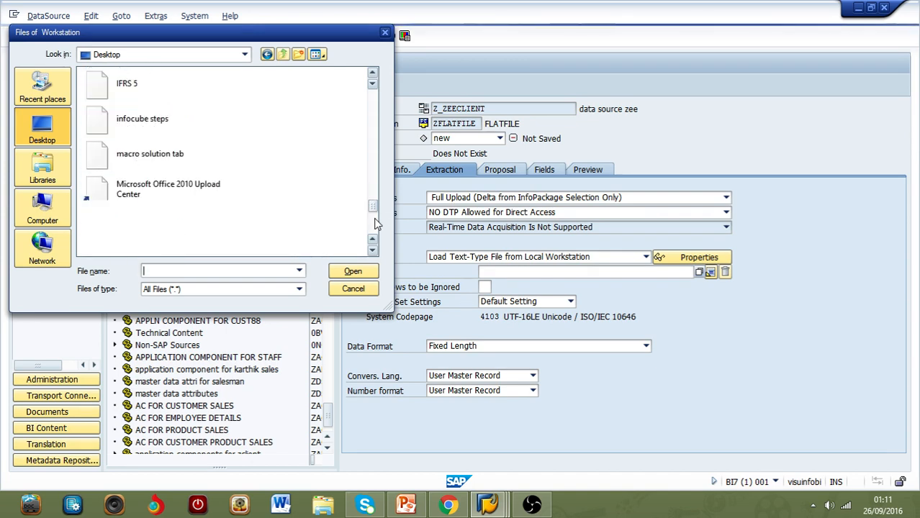
scroll(376, 227, "down", 3)
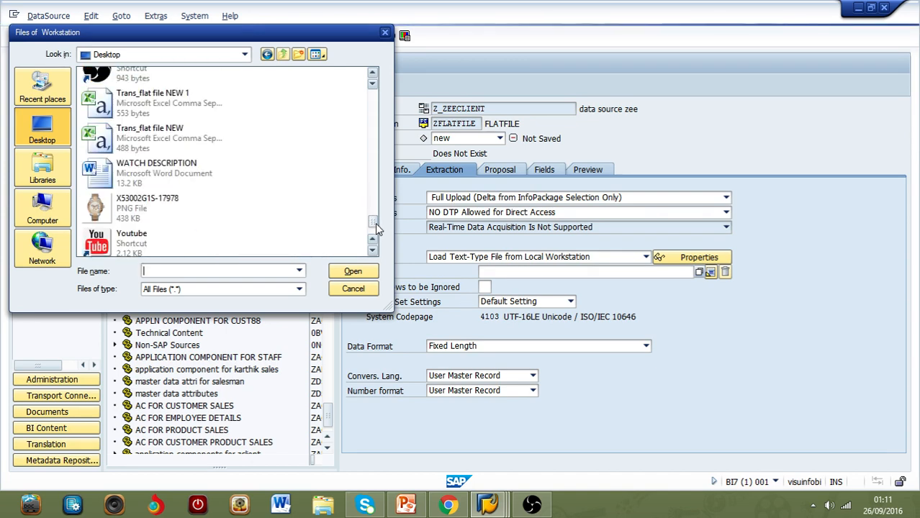
double_click(201, 143)
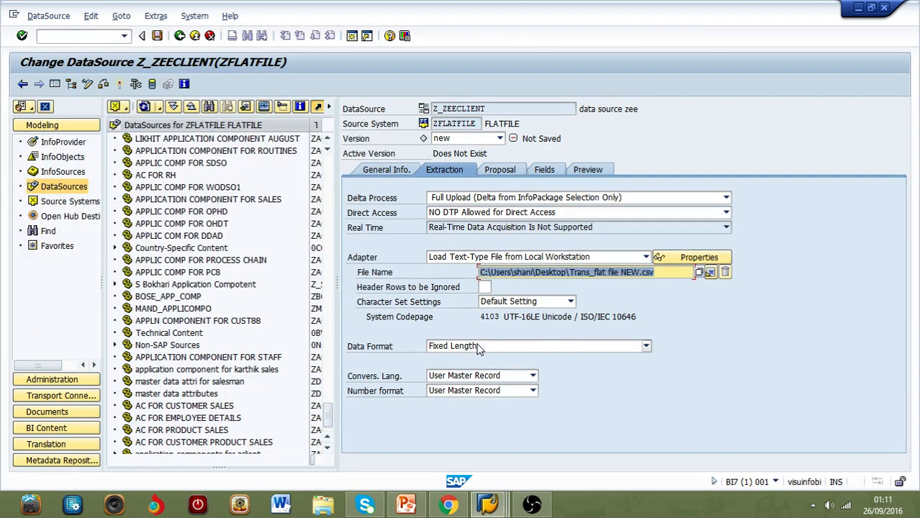
Step: Ignore 1 header row and set the data format to Separated with Separator (for Example, CSV) with a comma as data separator
left_click(484, 287)
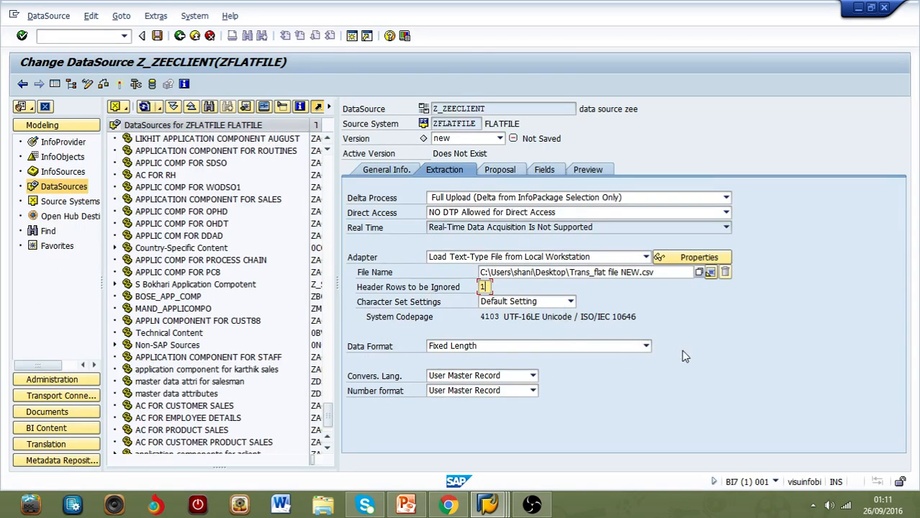
left_click(647, 347)
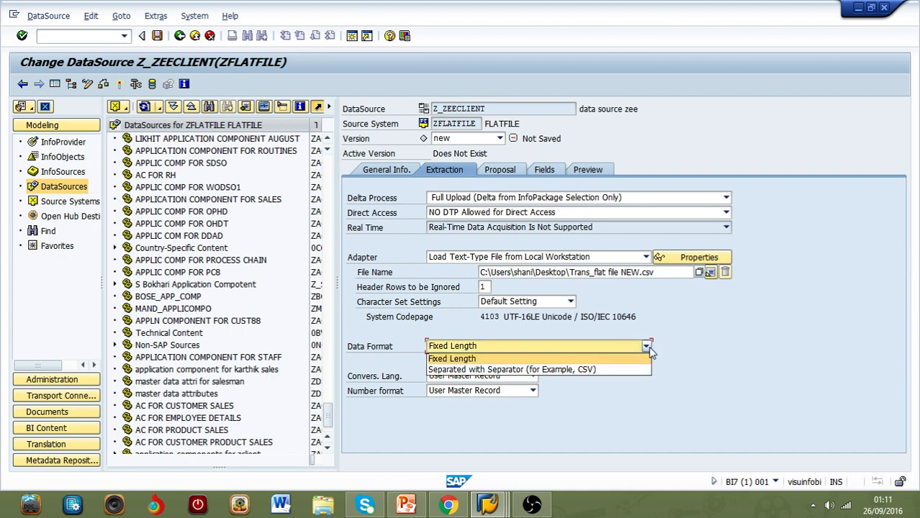
left_click(552, 373)
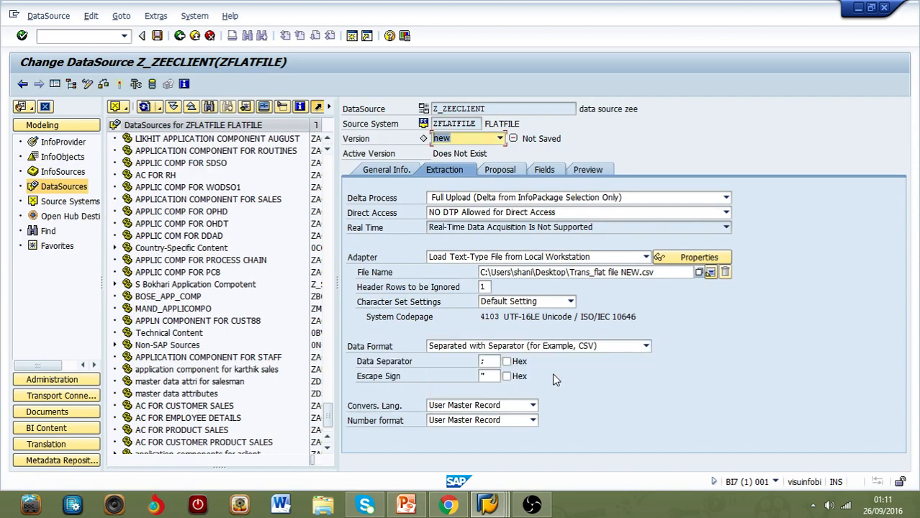
left_click(486, 362)
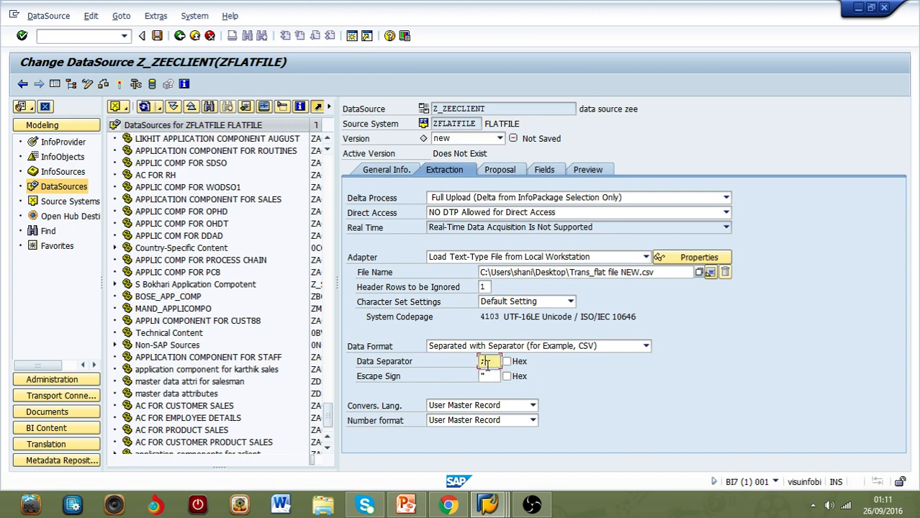
type(",")
Step: Load the example data for the field proposal, allowing access to the flat file
left_click(502, 169)
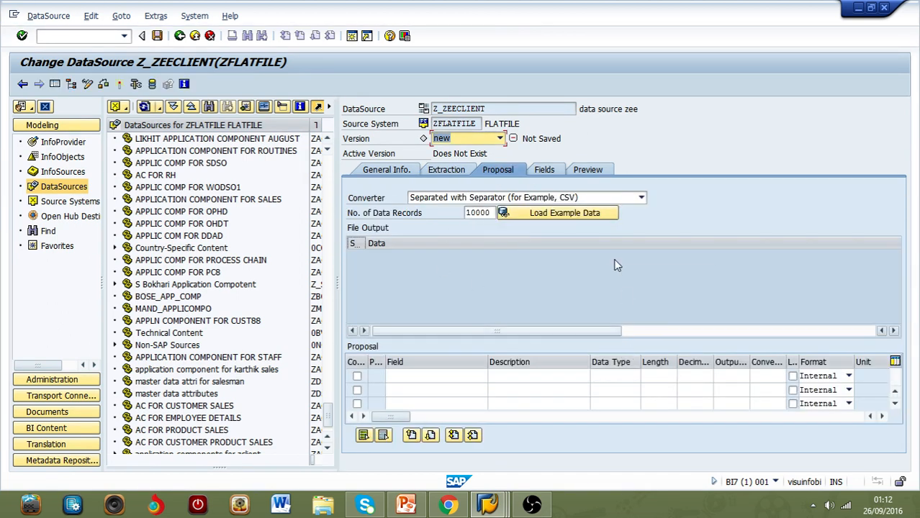
left_click(569, 212)
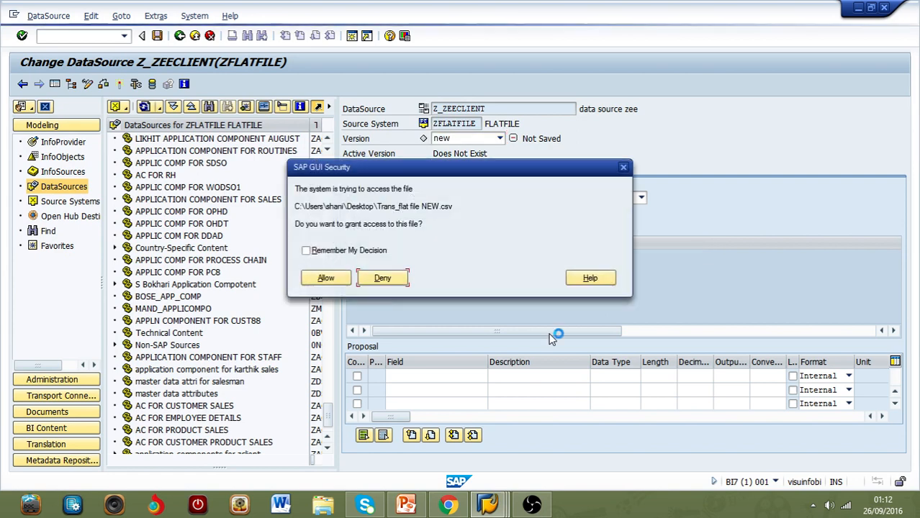
left_click(325, 278)
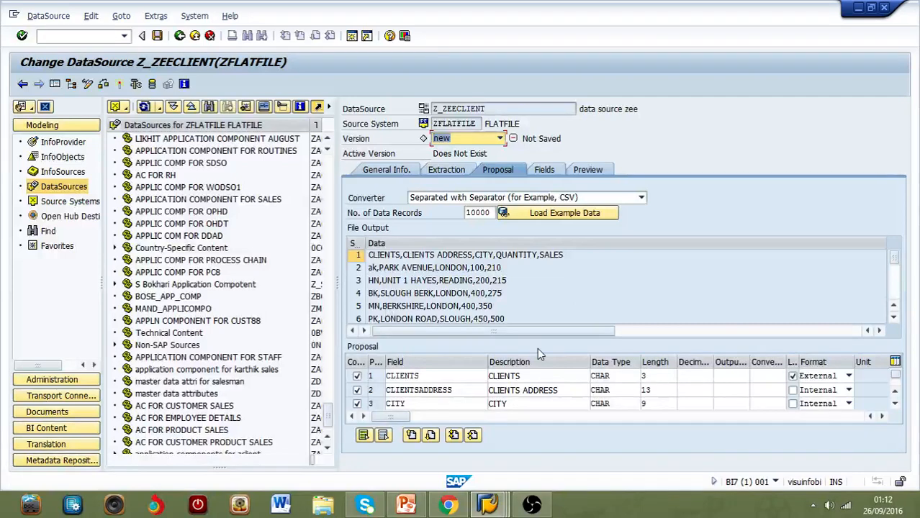
Step: Set the proposed CLIENTS field's format to Internal, clear its lowercase option, and copy the proposal into the field list
left_click(850, 377)
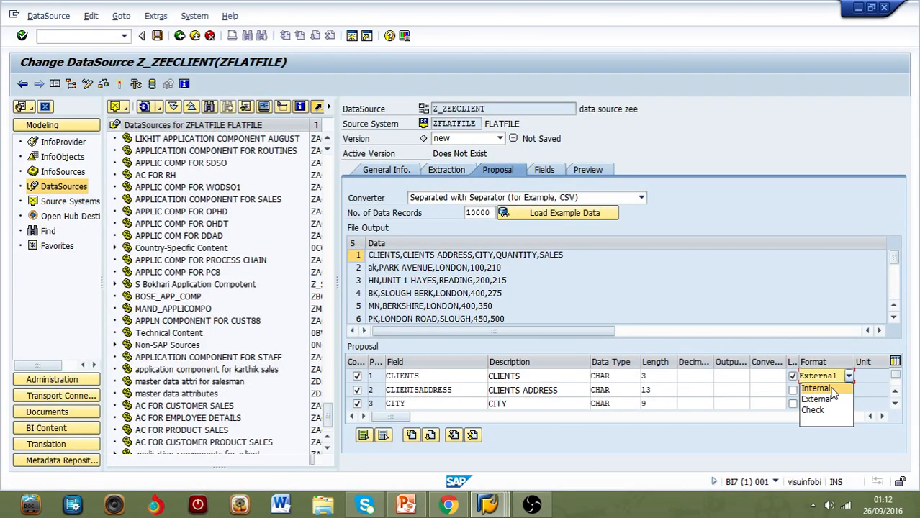
left_click(817, 388)
left_click(792, 377)
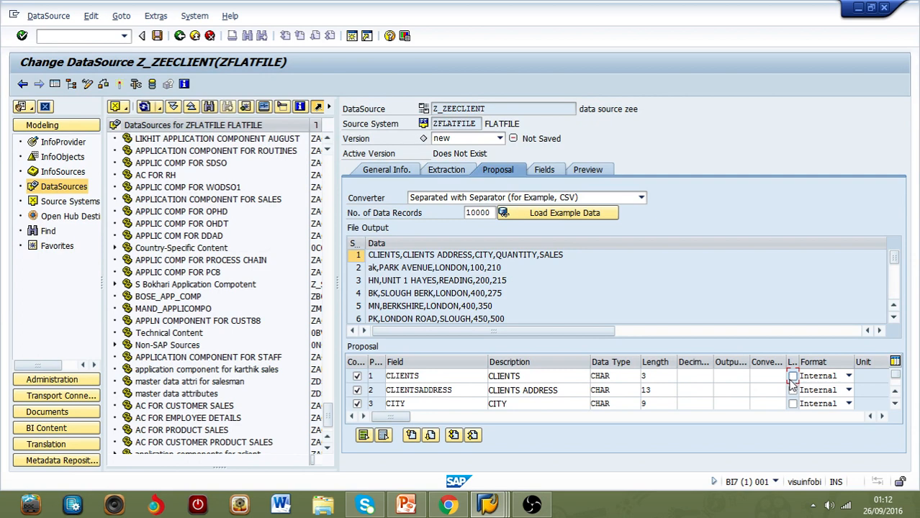
left_click(549, 172)
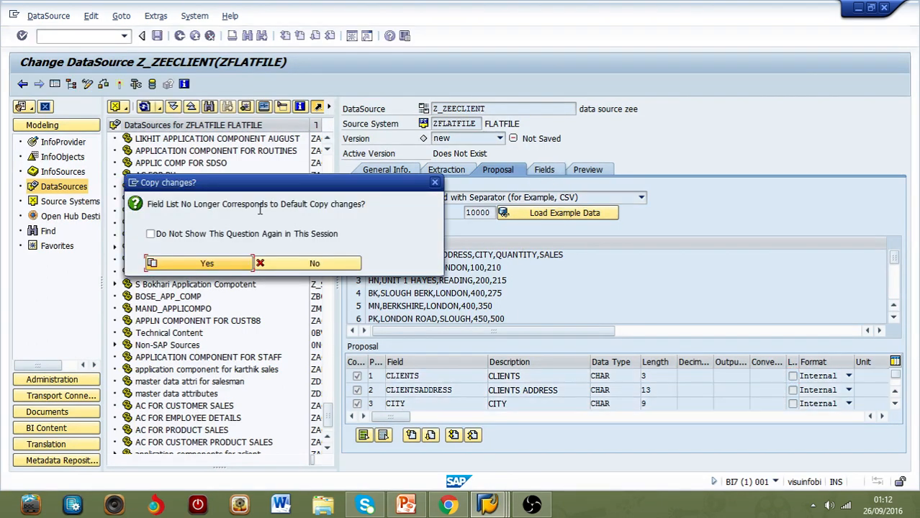
left_click(222, 265)
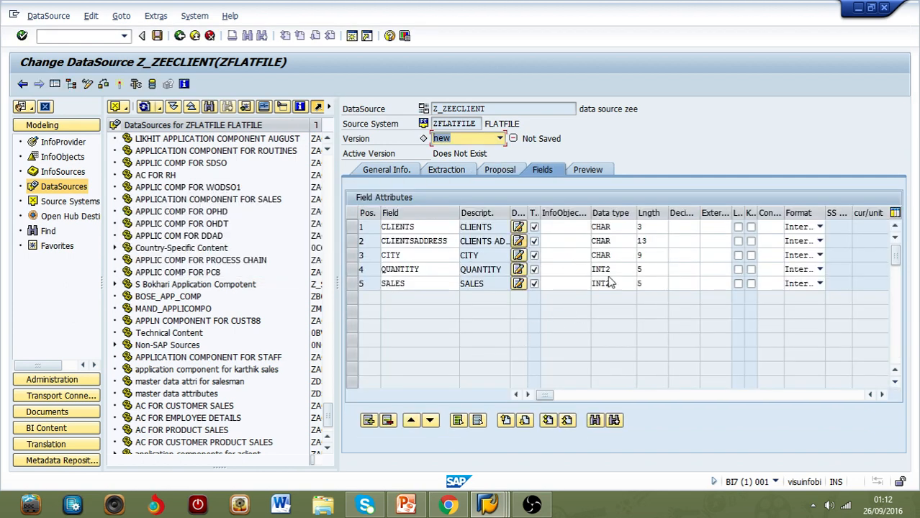
Step: Activate the DataSource and read its preview data, allowing access to the flat file
left_click(588, 169)
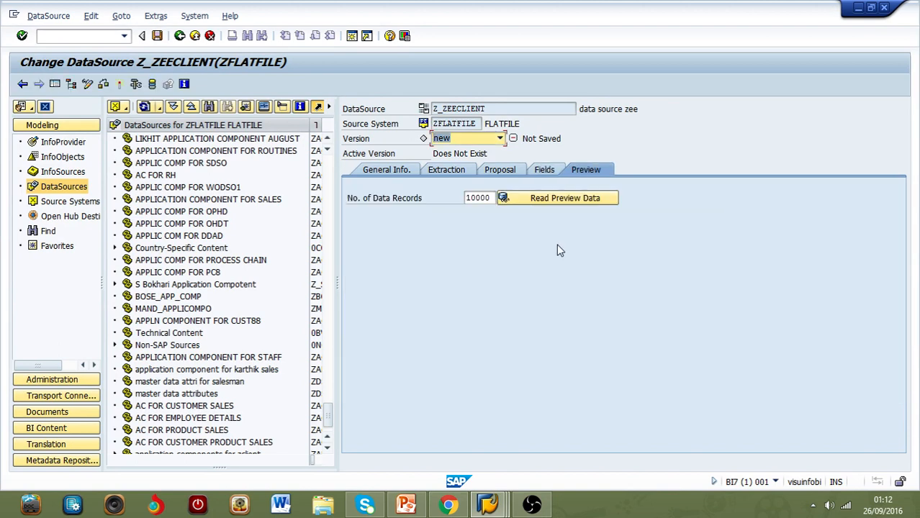
left_click(594, 196)
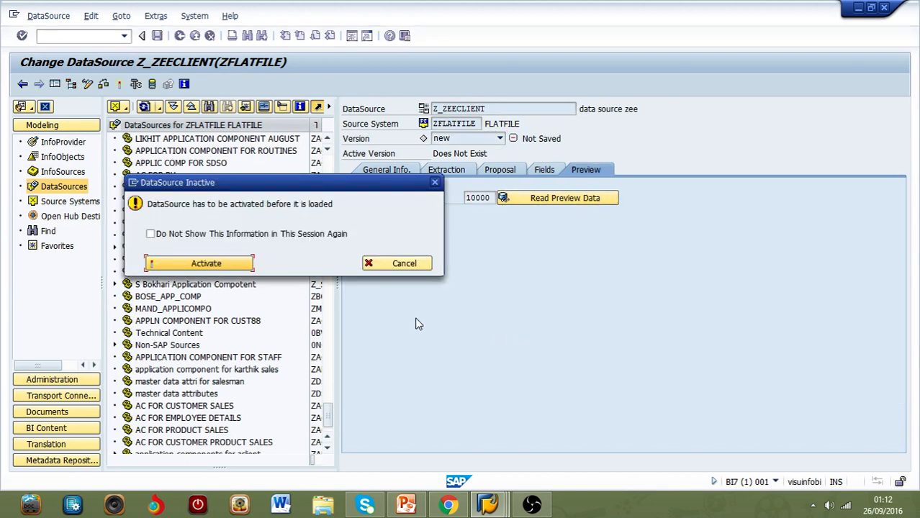
left_click(214, 270)
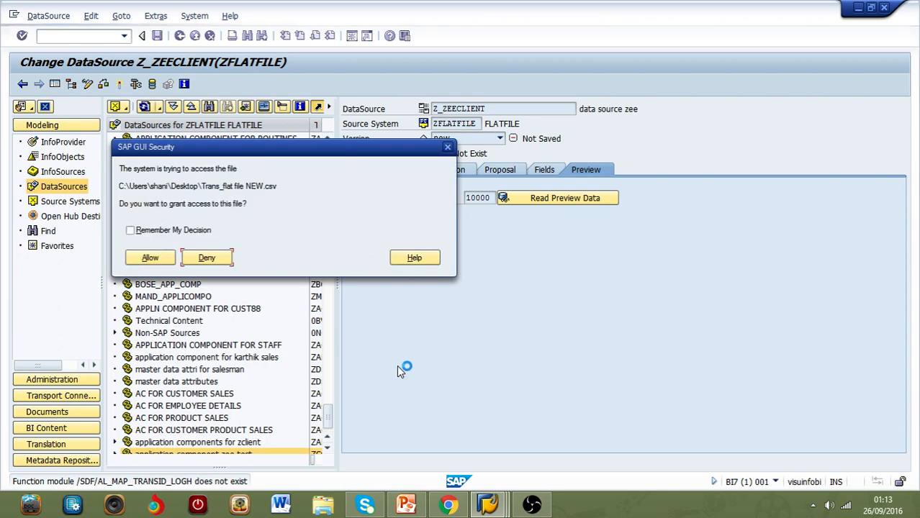
left_click(149, 259)
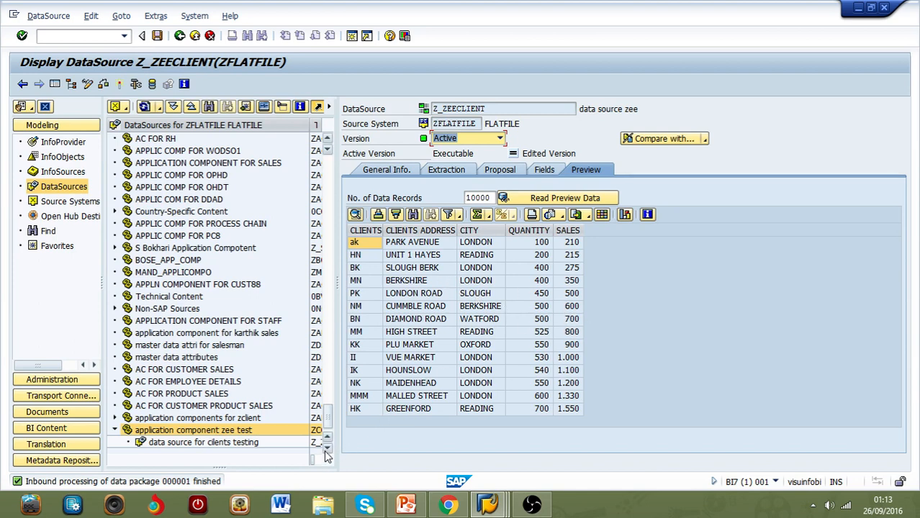
Step: Create an InfoPackage described as "infopackage zee clients test" for the DataSource "data source for cilents testing"
left_click(192, 447)
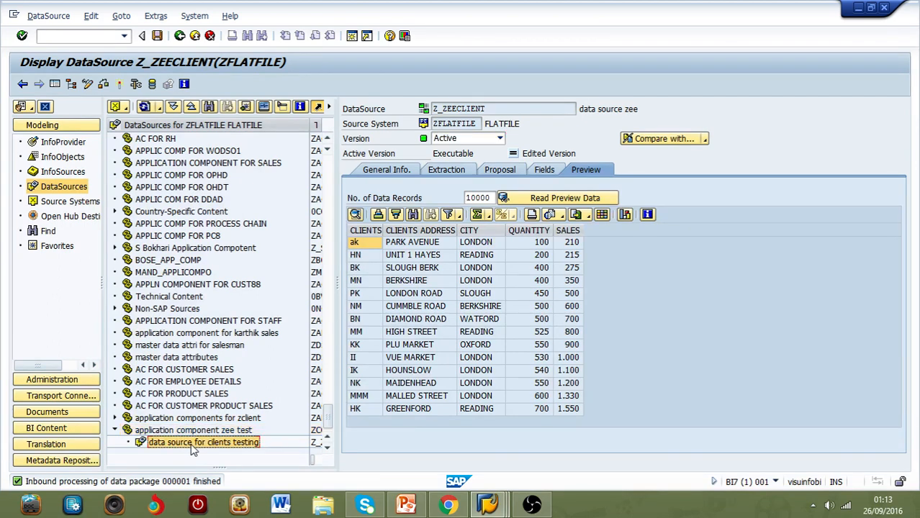
right_click(246, 445)
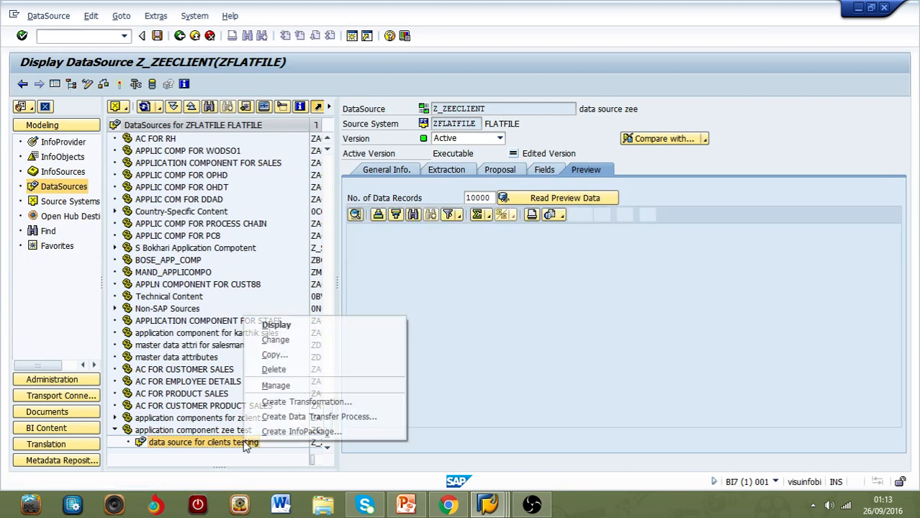
left_click(336, 431)
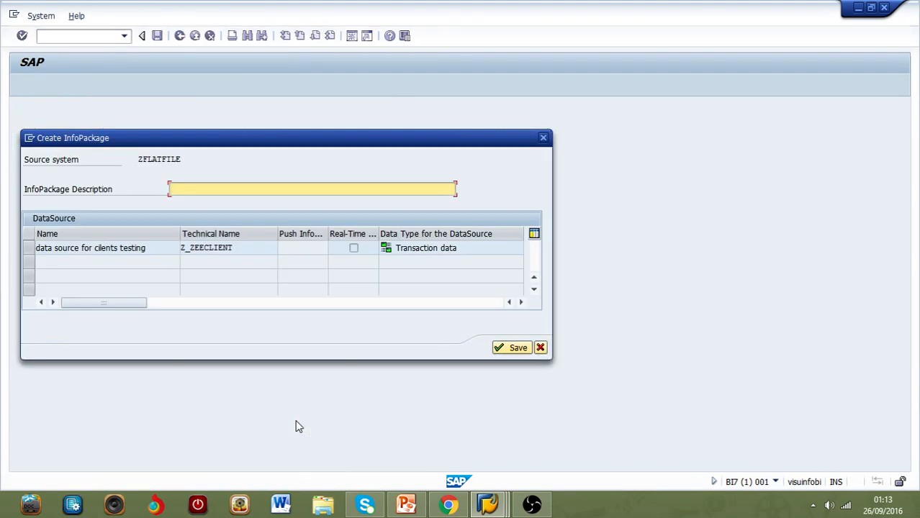
type("infopackage zee clients ")
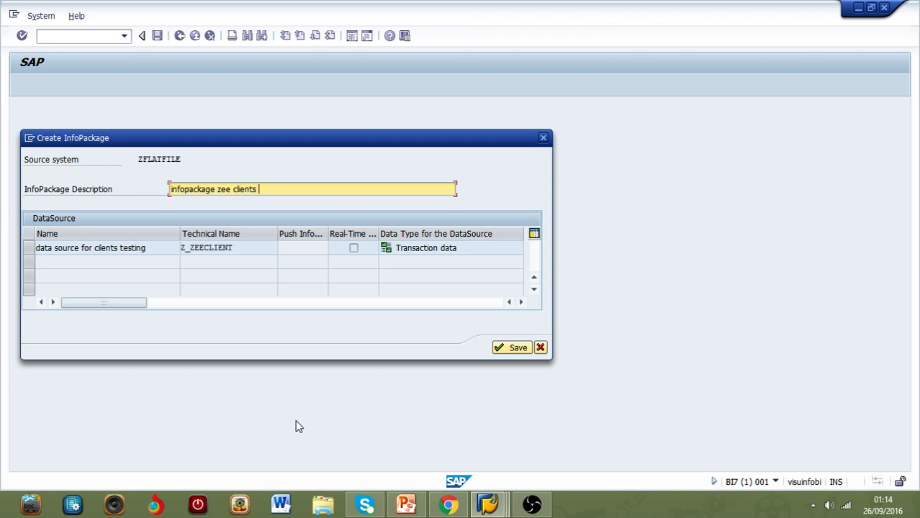
type("test")
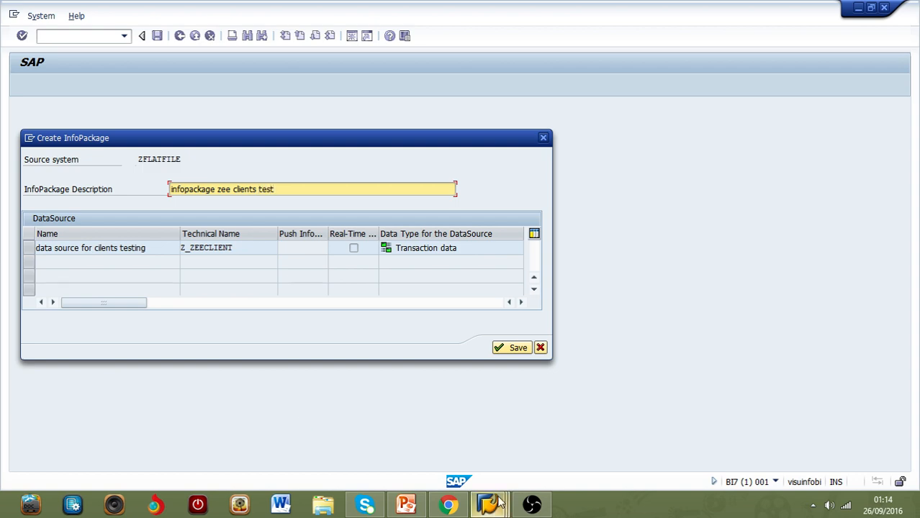
left_click(504, 349)
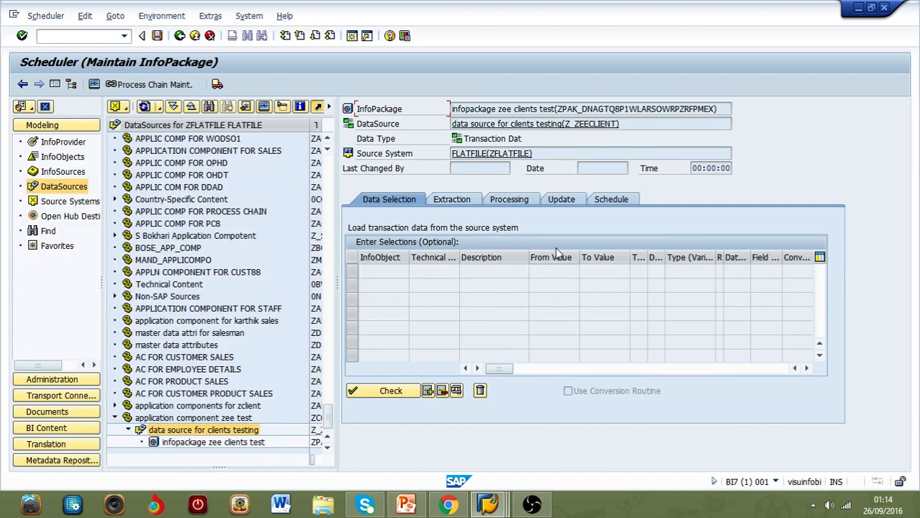
Step: Start the InfoPackage's data load immediately, allowing access to the flat file
left_click(612, 202)
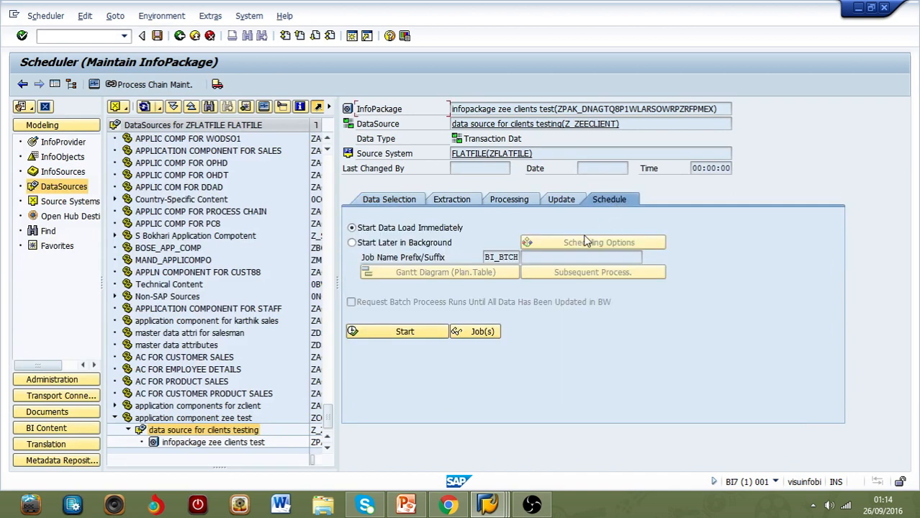
left_click(426, 333)
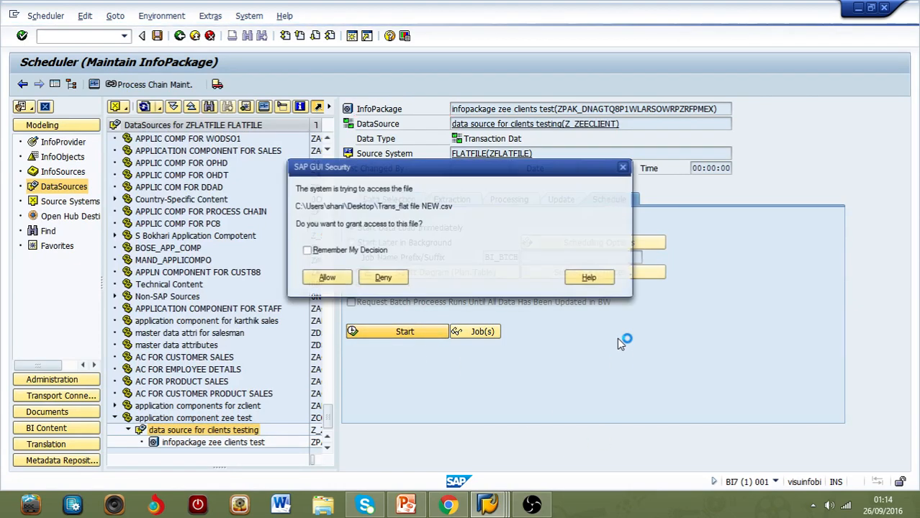
left_click(325, 278)
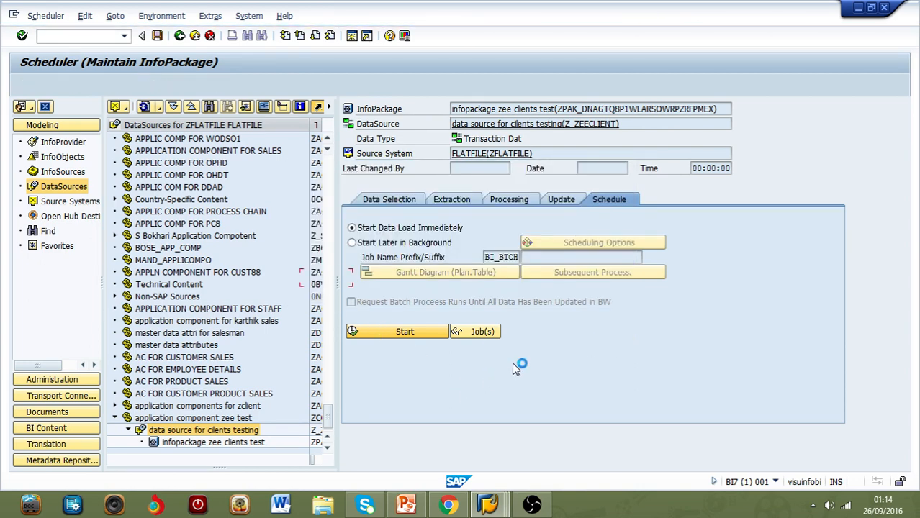
Step: Open the monitor for the InfoPackage's load request and check its status
left_click(264, 108)
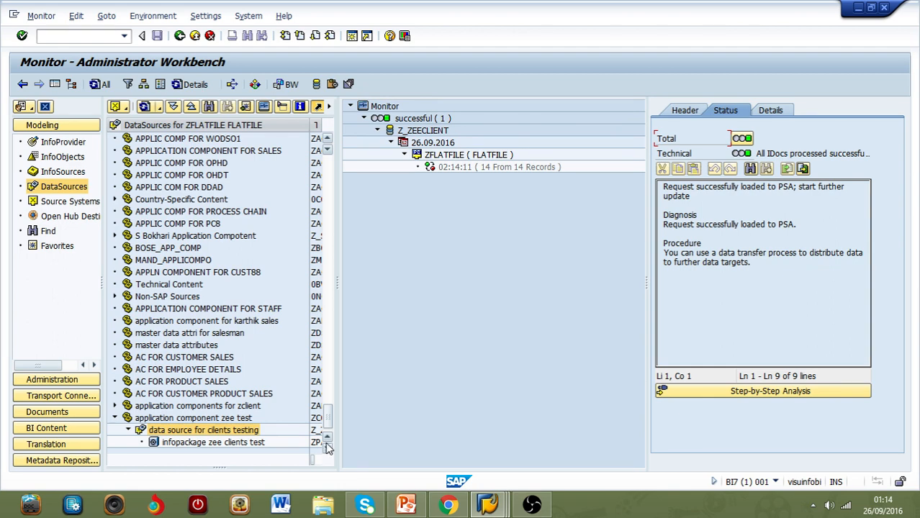
Step: Start a new standard InfoCube under the InfoArea "infoarea for clients" with the technical name inf_zclient
left_click(64, 143)
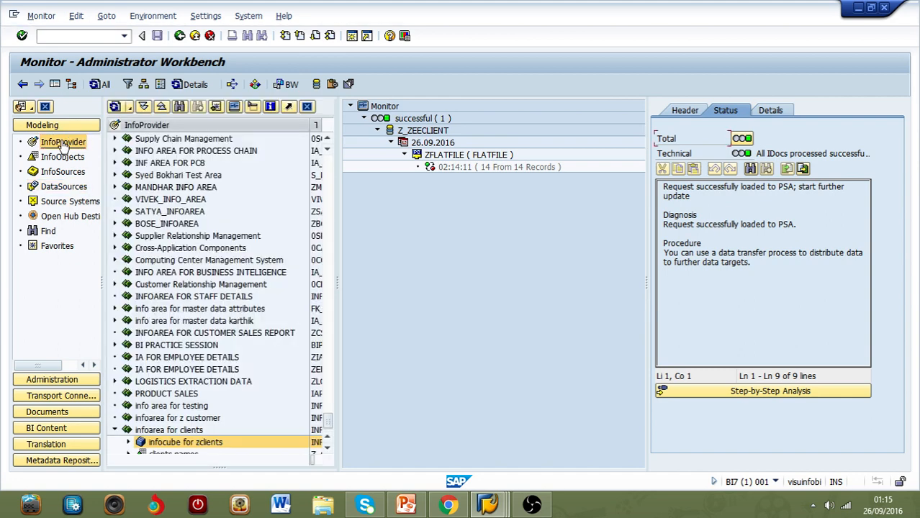
left_click(326, 450)
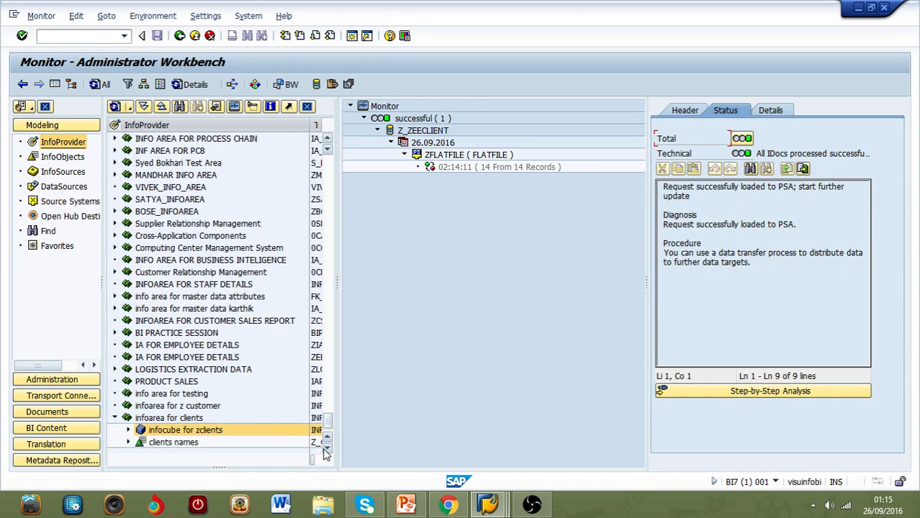
right_click(179, 421)
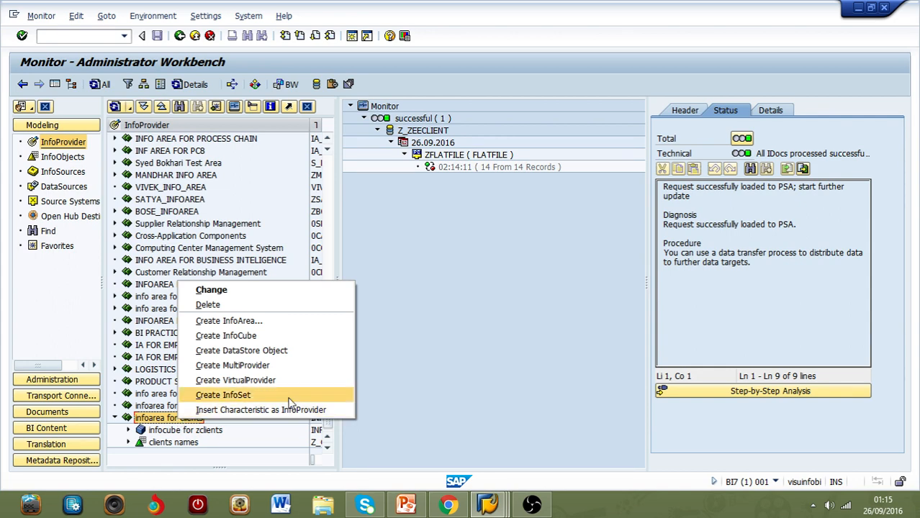
left_click(281, 335)
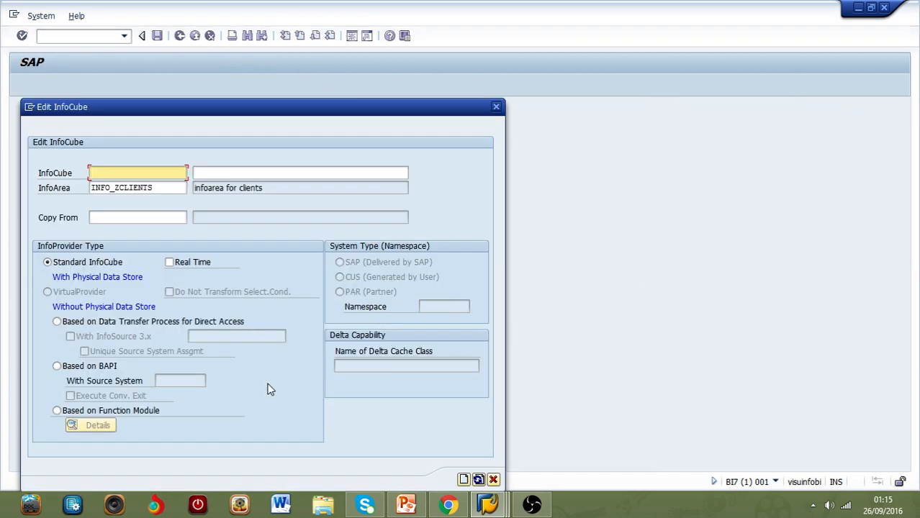
type("i")
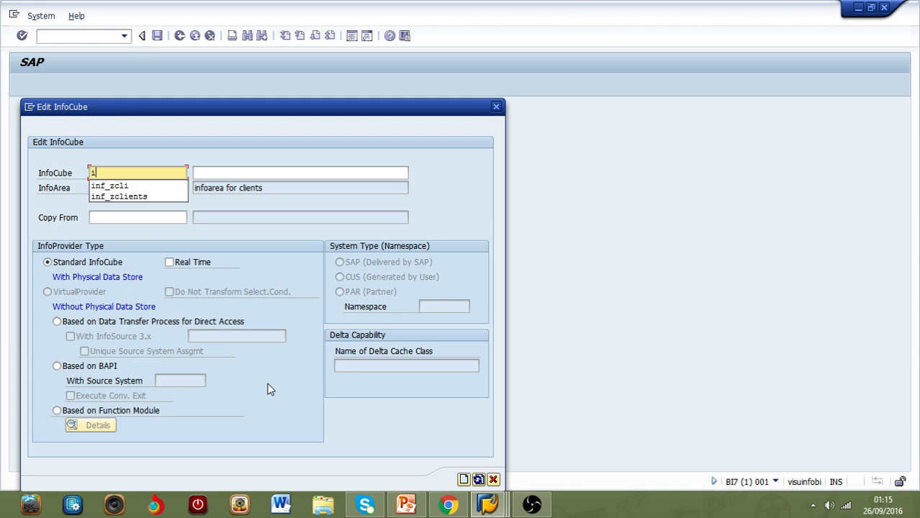
type("nf_ze")
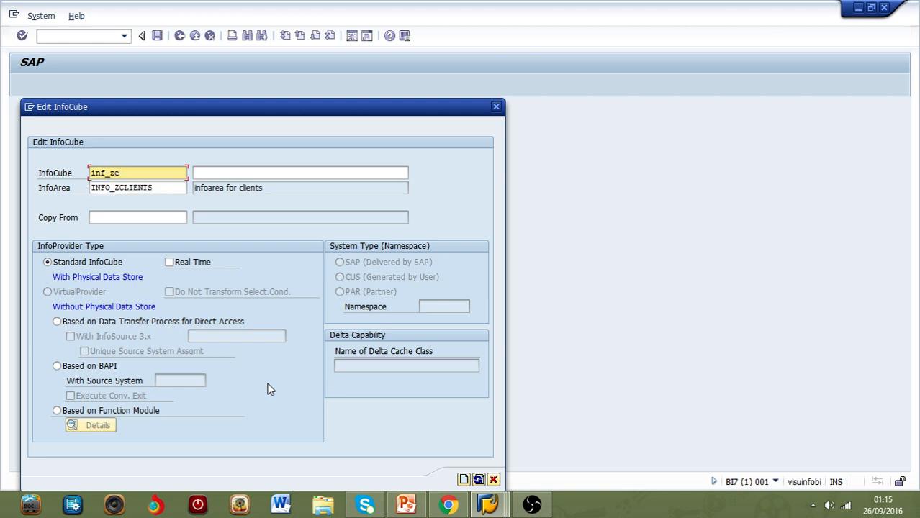
type("ec")
key("BackSpace")
key("BackSpace")
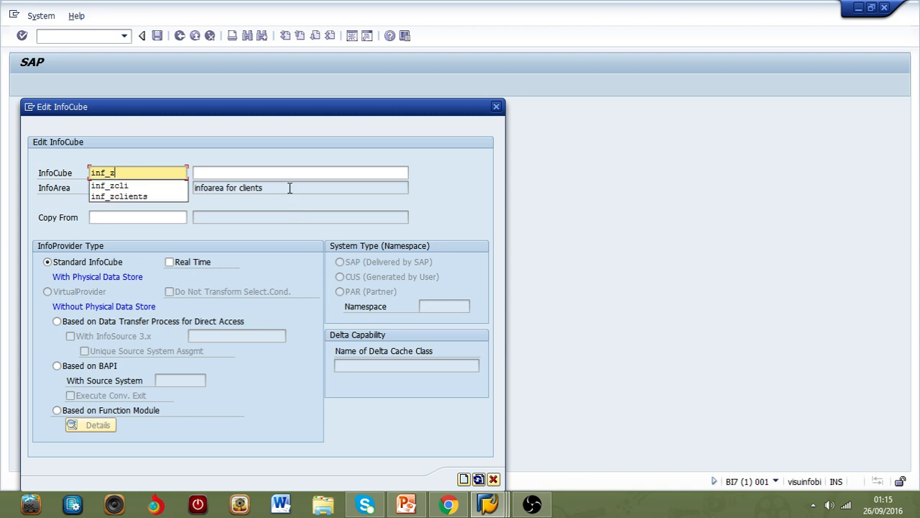
type("xl")
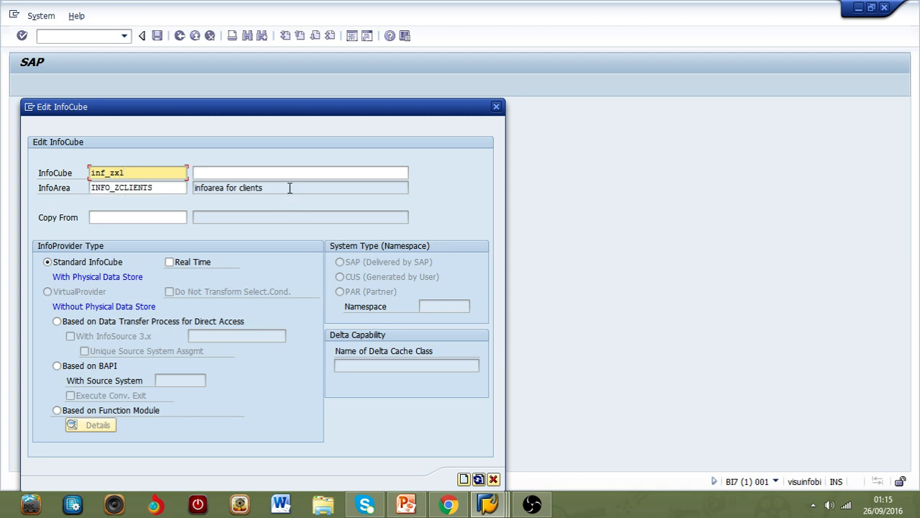
key("BackSpace")
key("BackSpace")
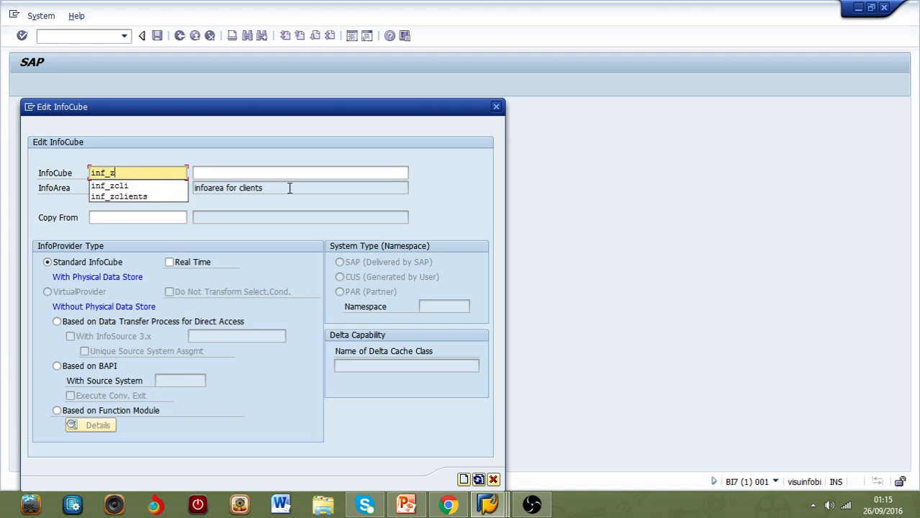
type("clie")
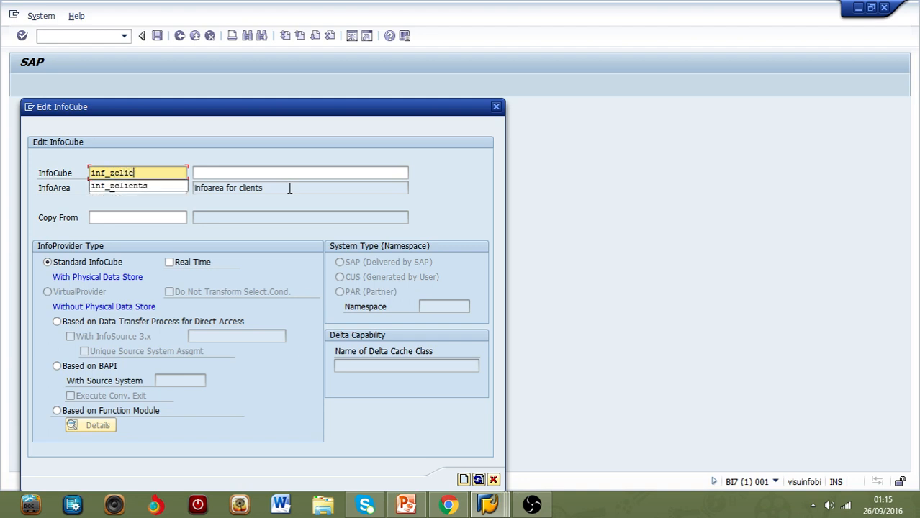
type("nt")
Step: Enter "infocube for zee clients" as the InfoCube's description and try to create the InfoCube
left_click(292, 173)
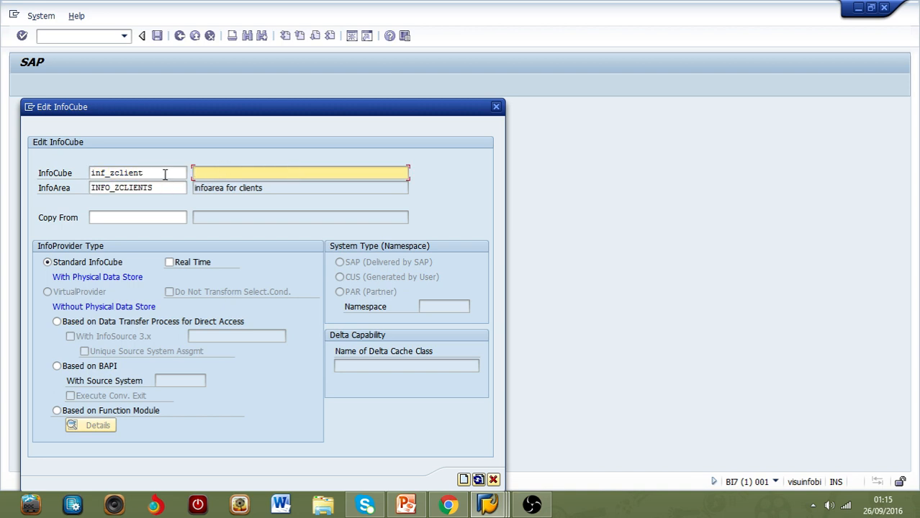
type("infocube for z")
key("BackSpace")
type("ee clients")
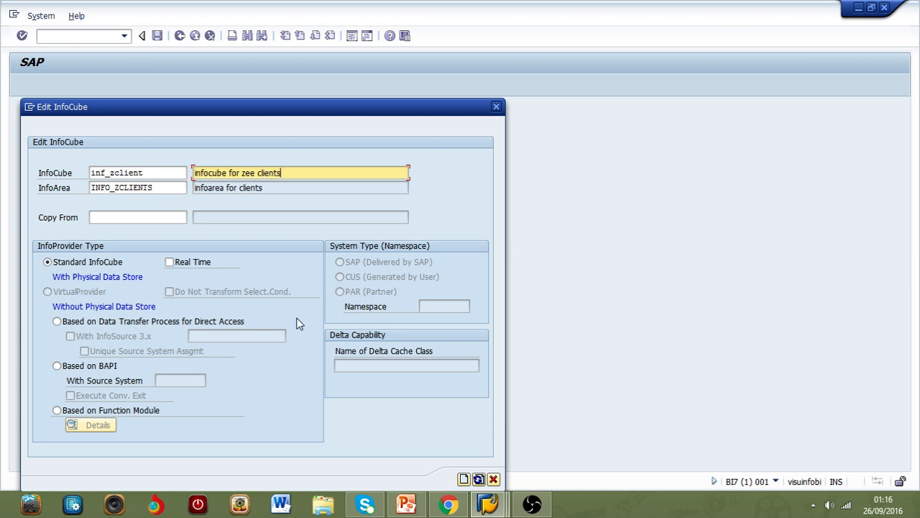
left_click(464, 480)
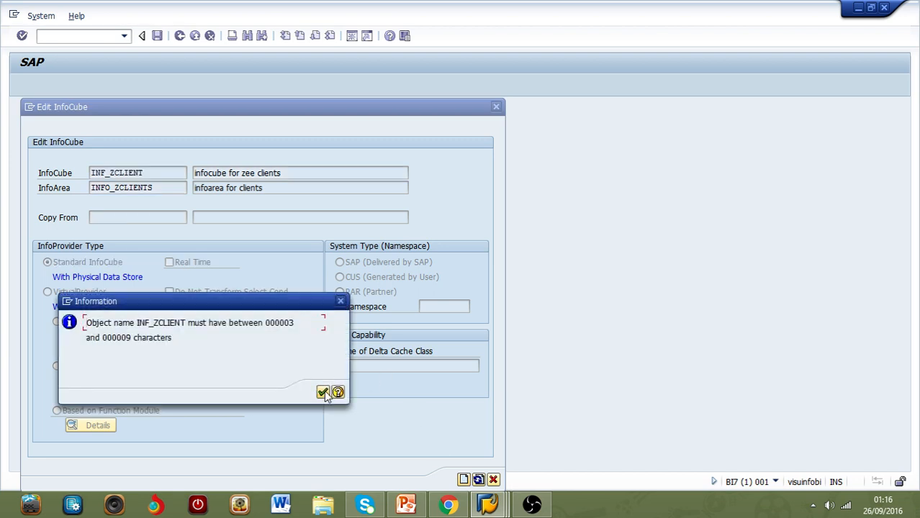
Step: Shorten the InfoCube's technical name to INF_ZEEC and create the InfoCube
key("Return")
left_click(165, 173)
key("BackSpace")
key("BackSpace")
key("BackSpace")
key("BackSpace")
key("BackSpace")
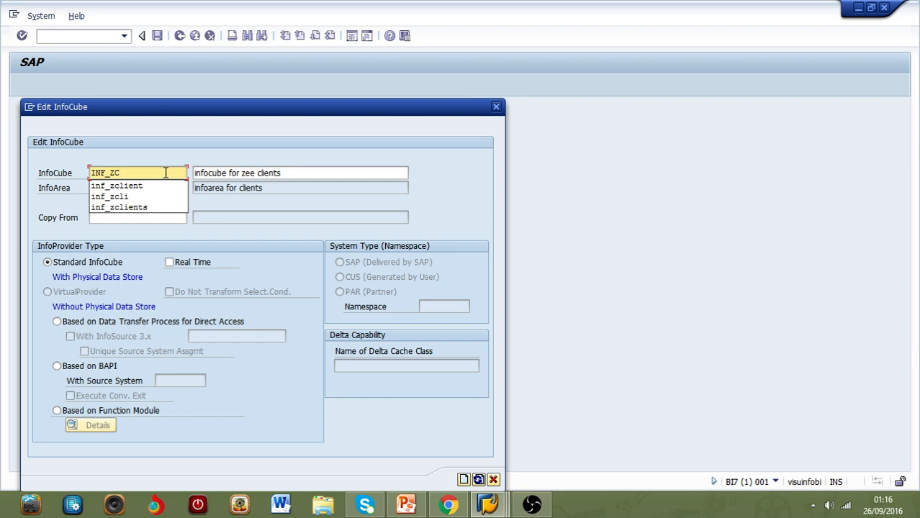
key("BackSpace")
type("ee")
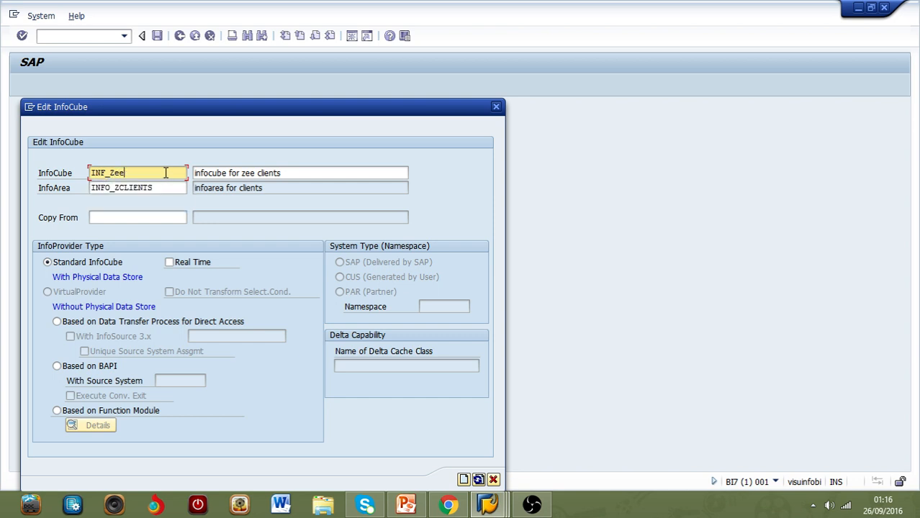
type("c")
left_click(464, 480)
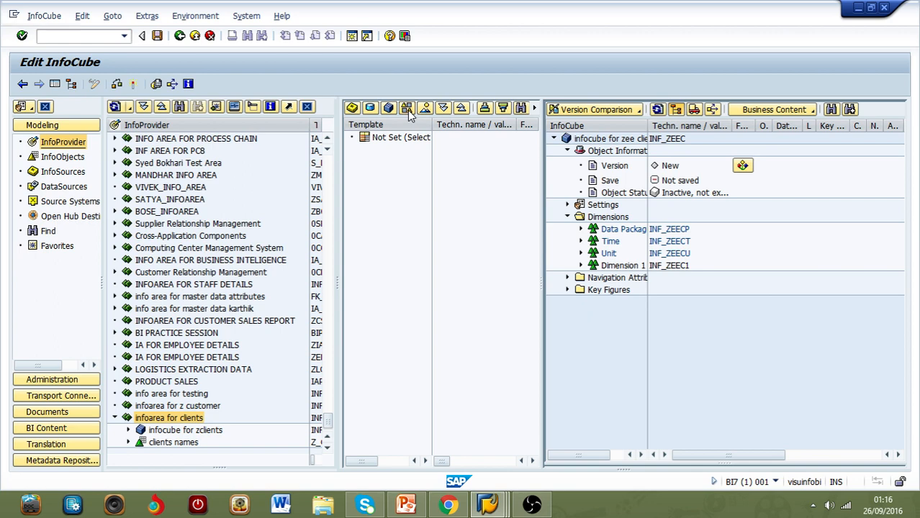
Step: Add the characteristics clients city, clients addres and clients names from the InfoObject catalog CAT_CHARZ to Dimension 1
left_click(407, 111)
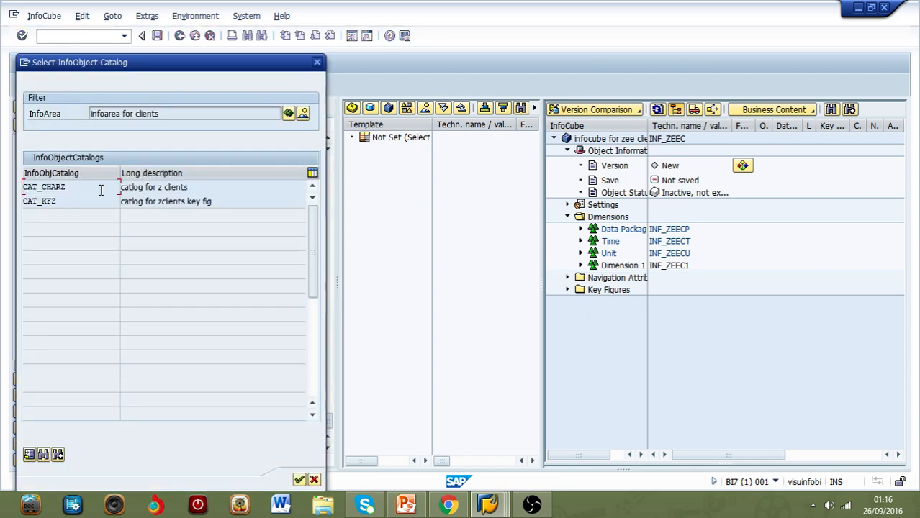
double_click(170, 187)
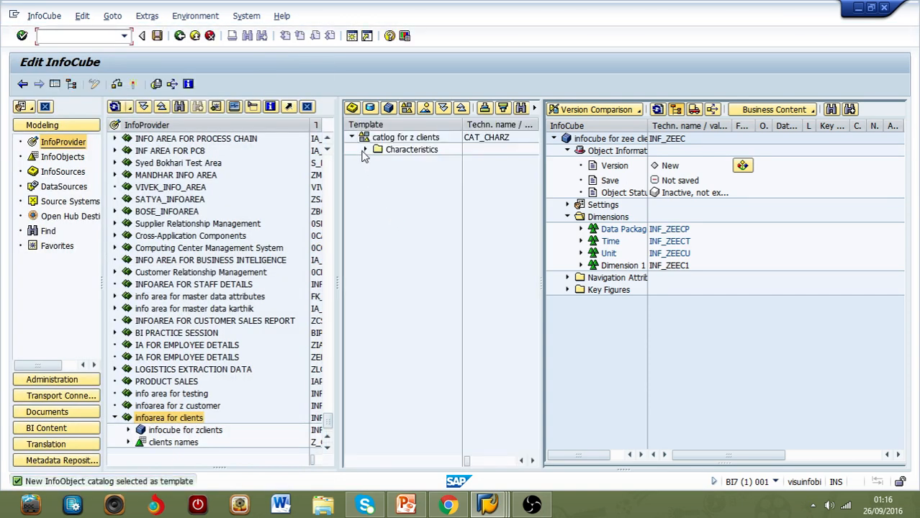
left_click(365, 150)
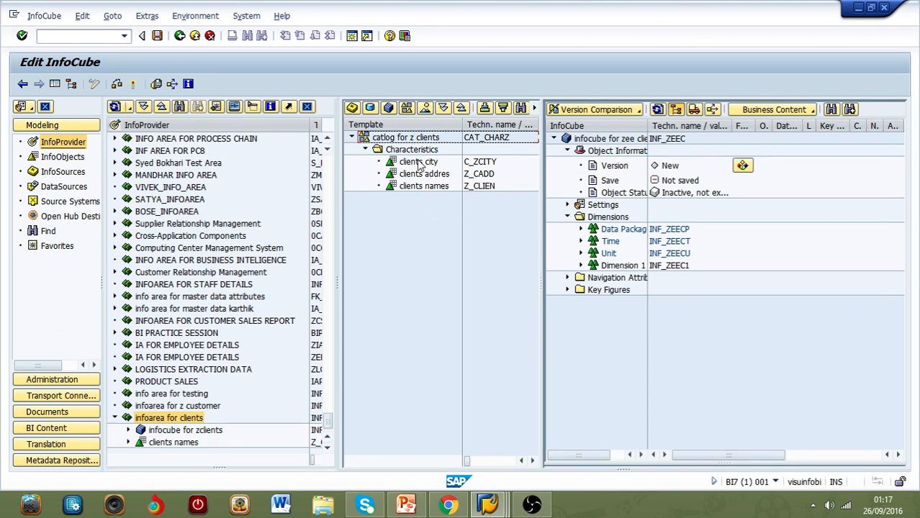
left_click_drag(427, 167, 642, 269)
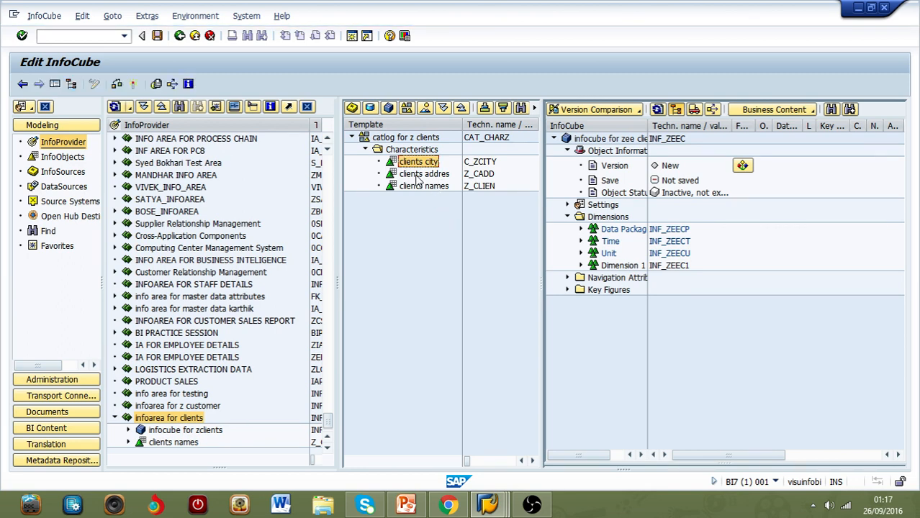
left_click(582, 266)
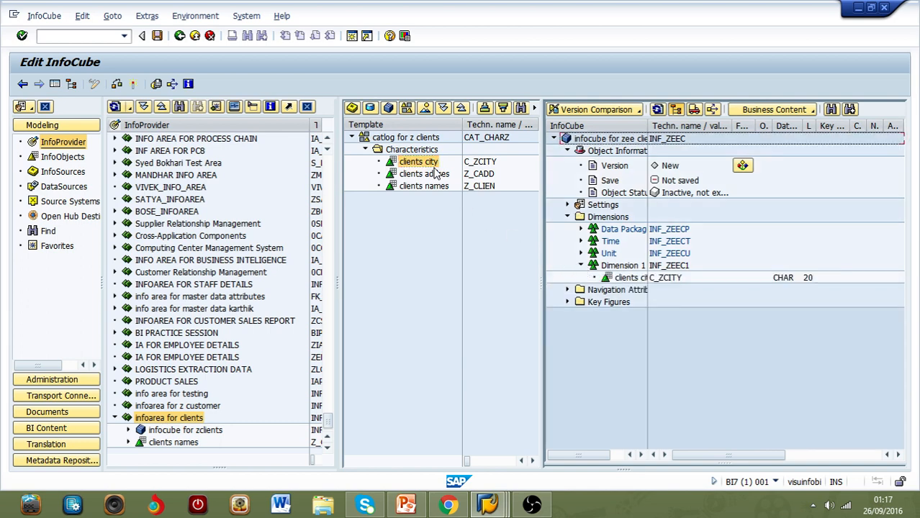
left_click_drag(440, 179, 598, 266)
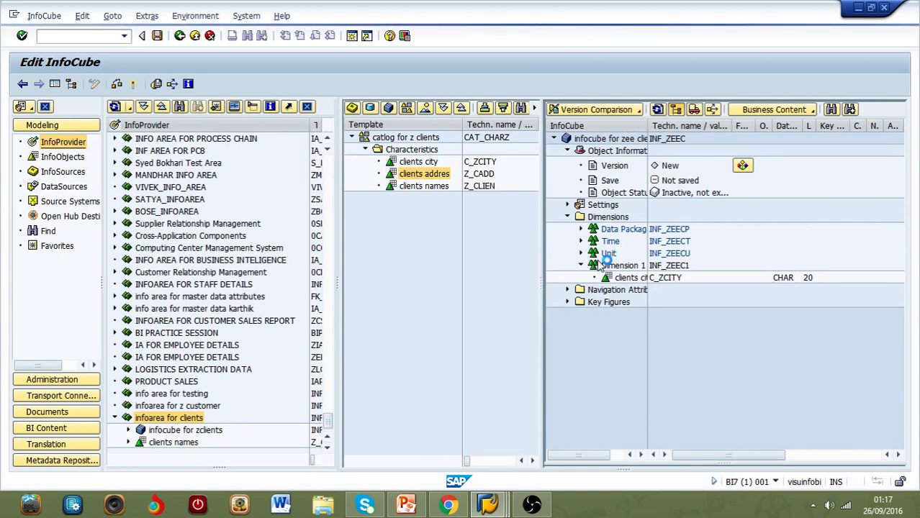
left_click(429, 187)
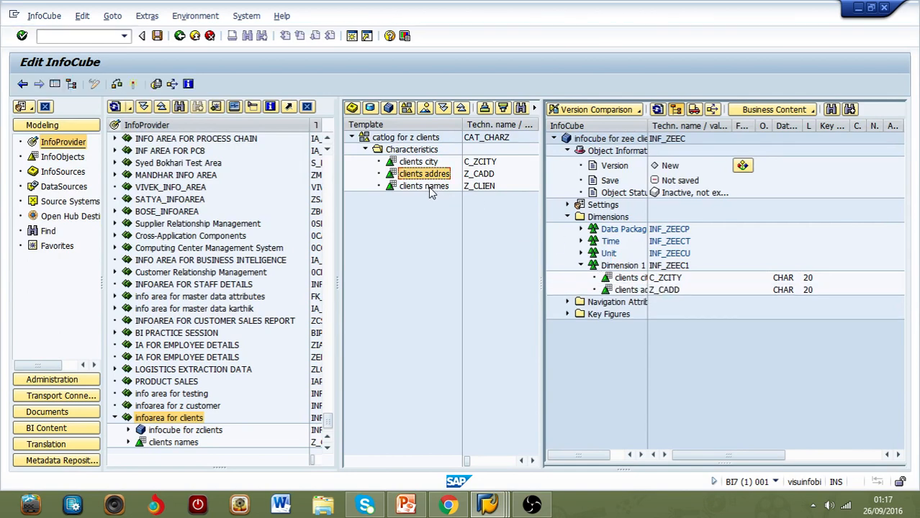
double_click(430, 186)
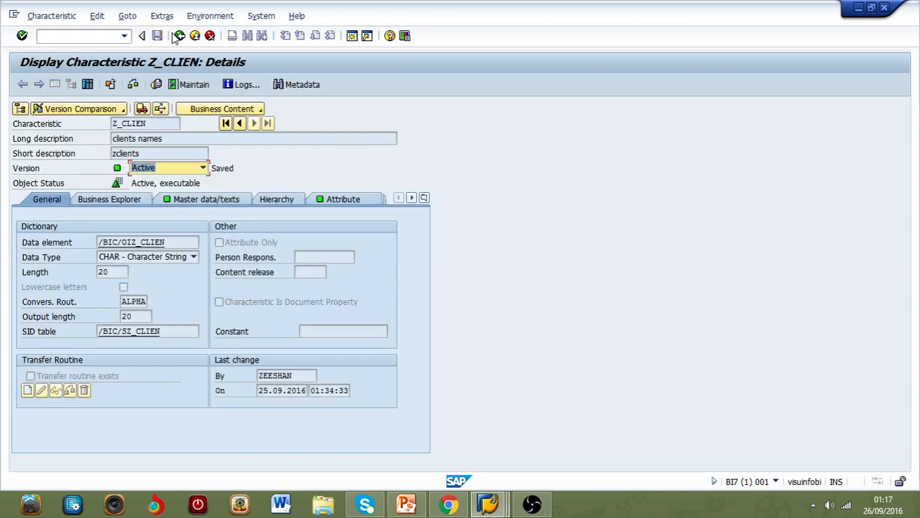
left_click(180, 36)
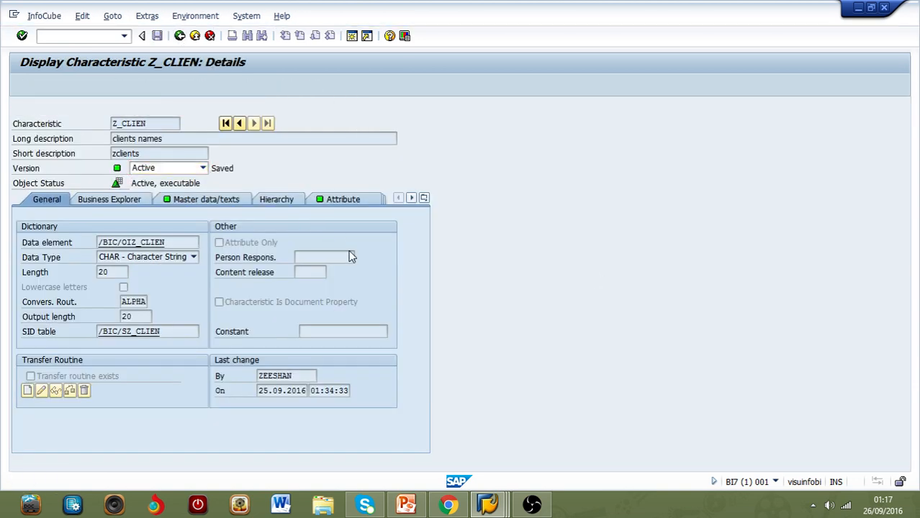
left_click_drag(424, 187, 589, 285)
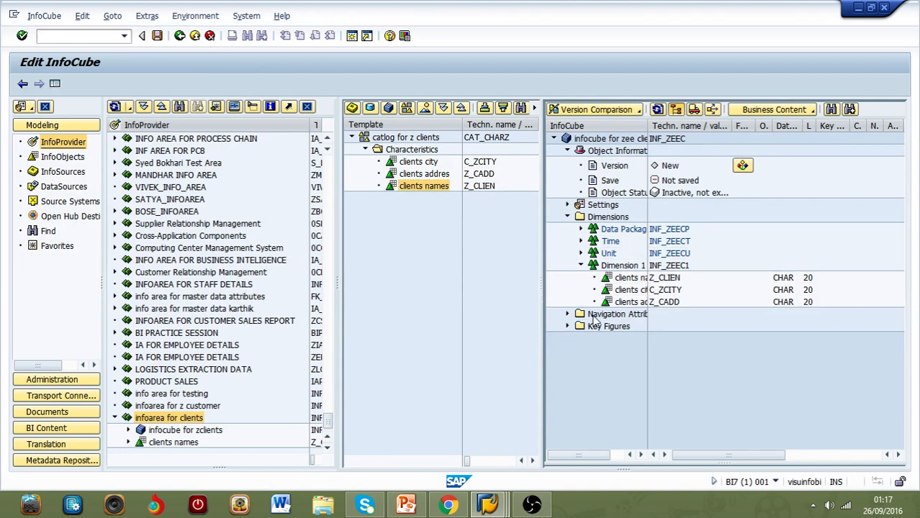
Step: Add the key figures clients quantity and clients sales from the InfoObject catalog CAT_KFZ, and activate the InfoCube
left_click(407, 109)
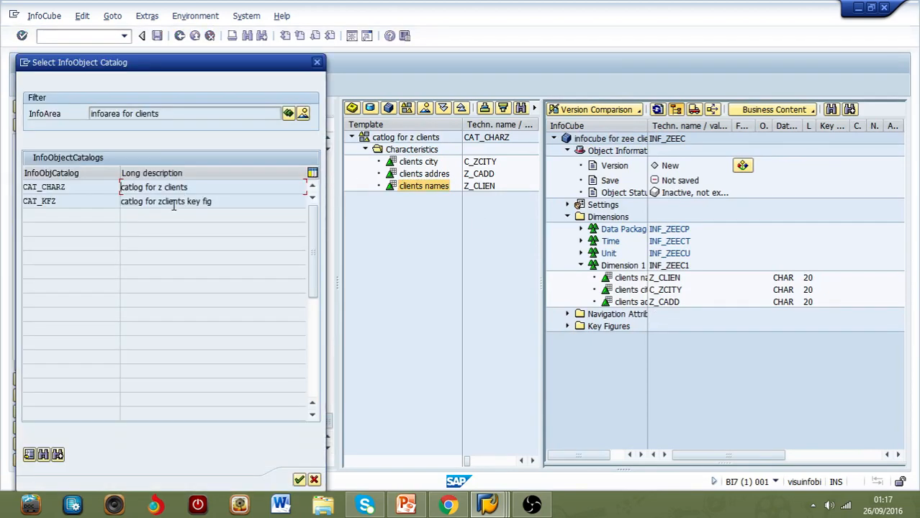
double_click(209, 203)
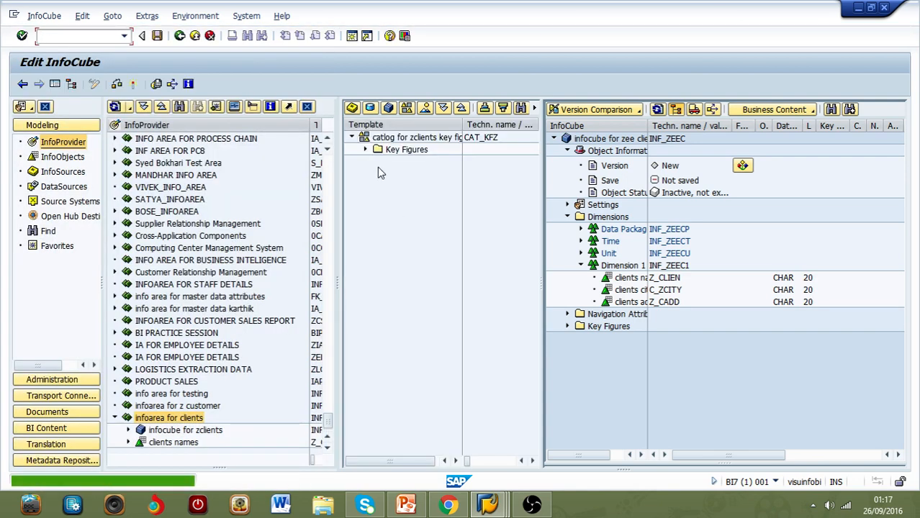
left_click(366, 150)
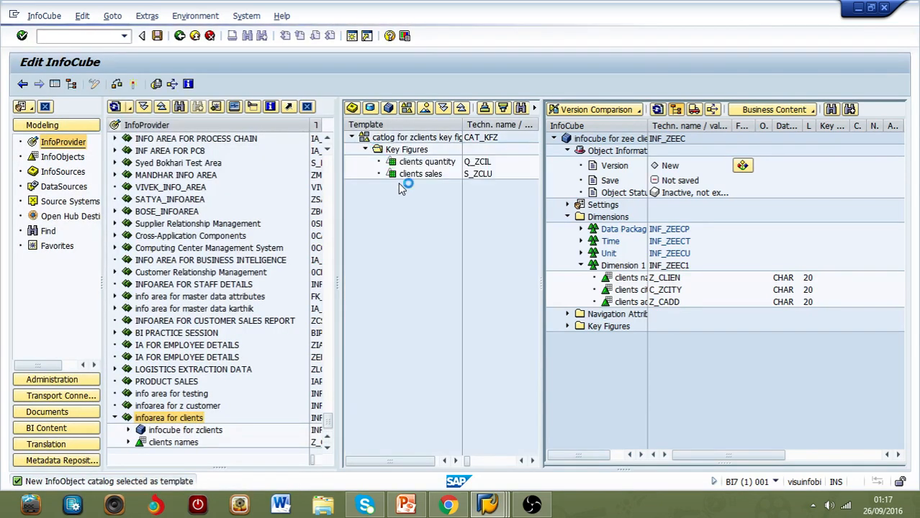
left_click_drag(424, 162, 599, 330)
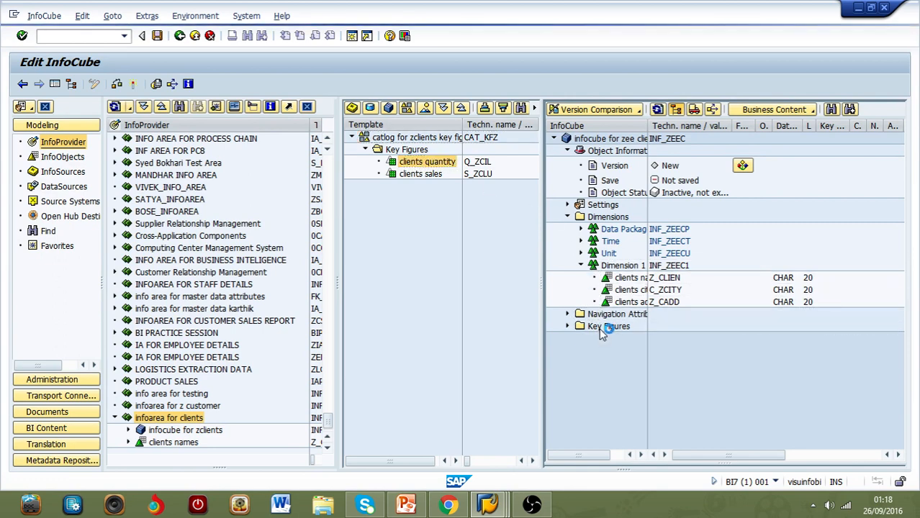
left_click(432, 175)
left_click_drag(432, 175, 647, 327)
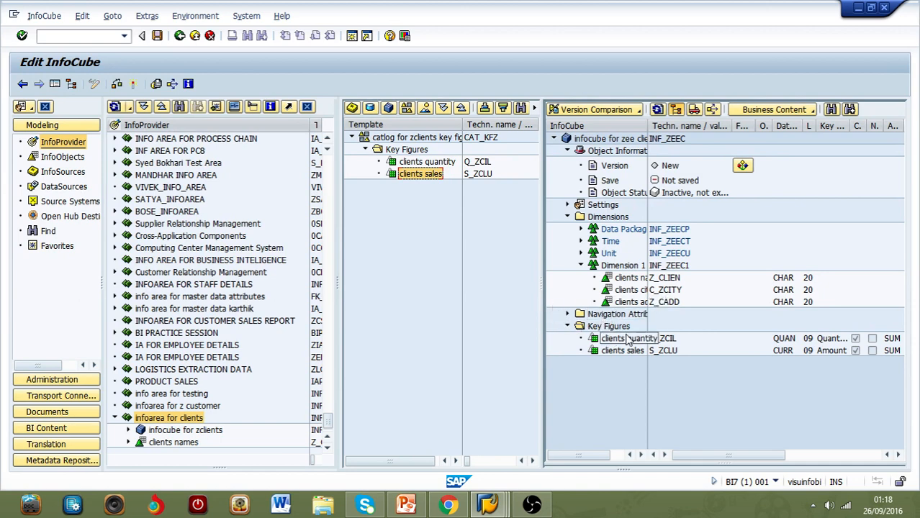
left_click(133, 85)
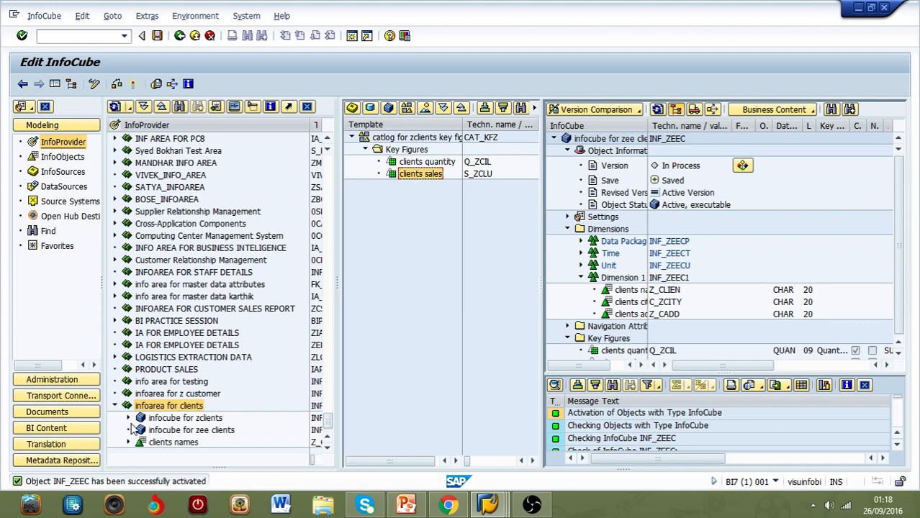
Step: Create a transformation from the DataSource "data source for clients testing" with the InfoCube INF_ZEEC as its target
left_click(316, 435)
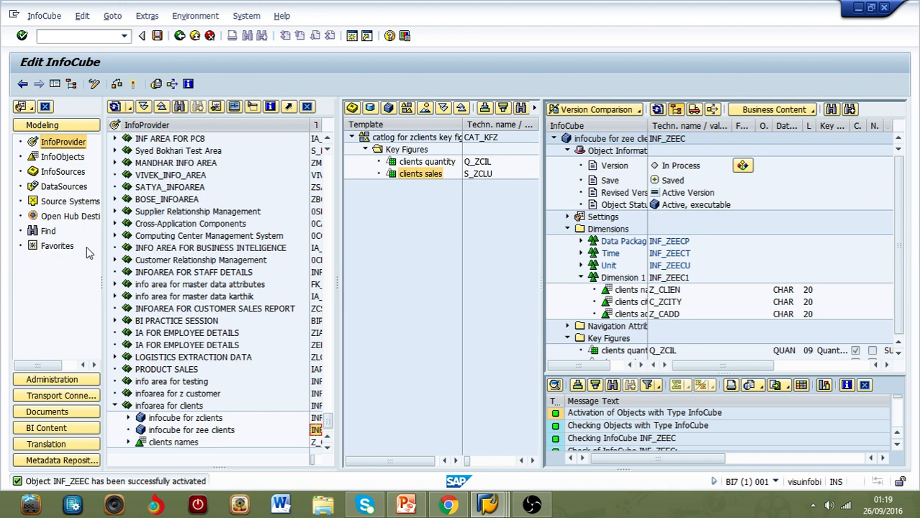
left_click(81, 186)
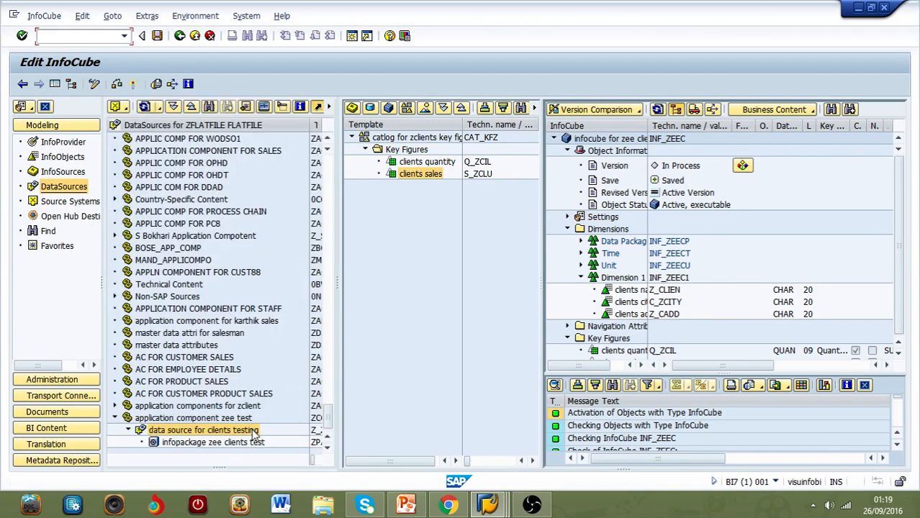
right_click(252, 432)
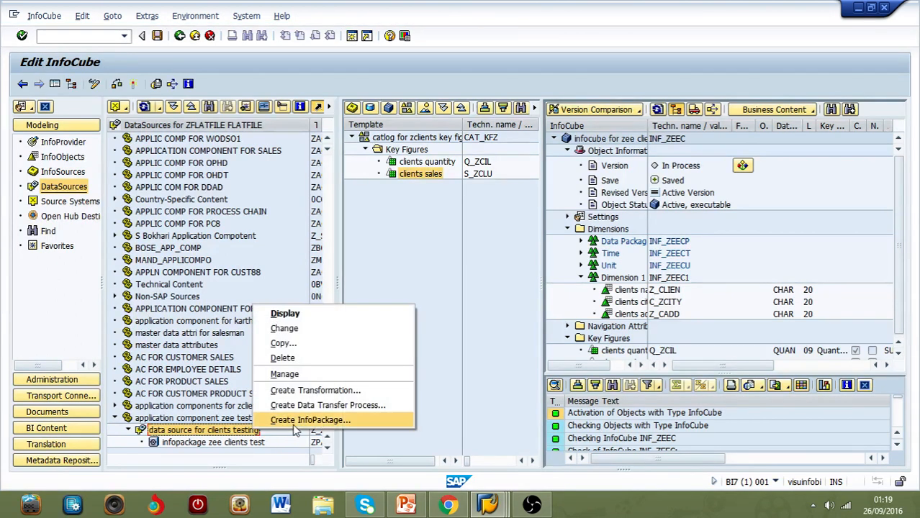
left_click(356, 389)
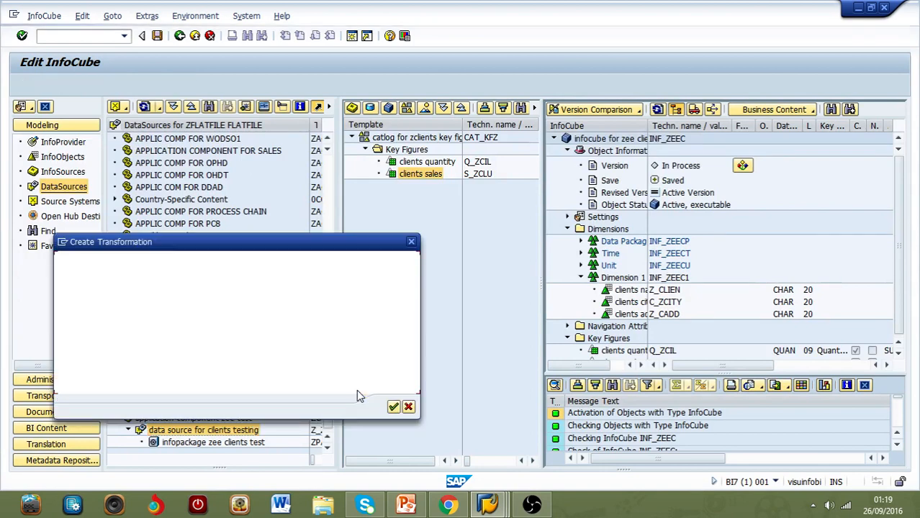
left_click(229, 279)
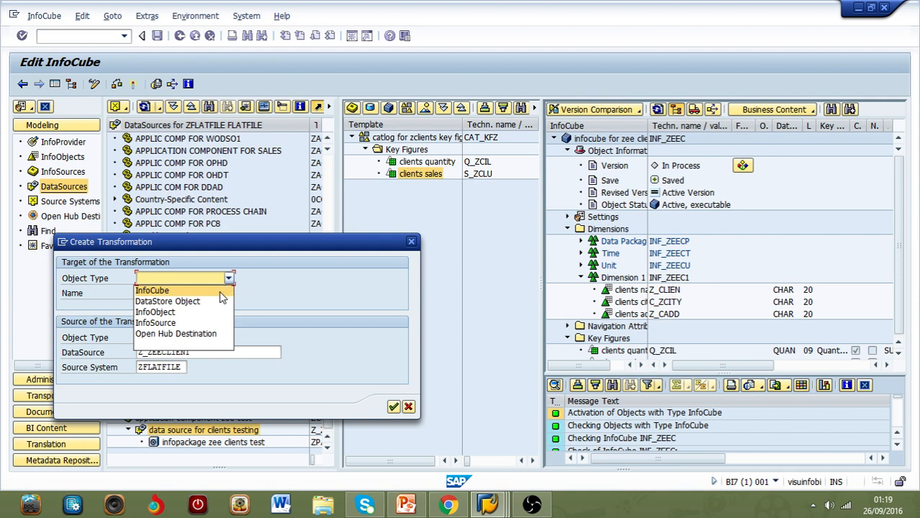
left_click(221, 293)
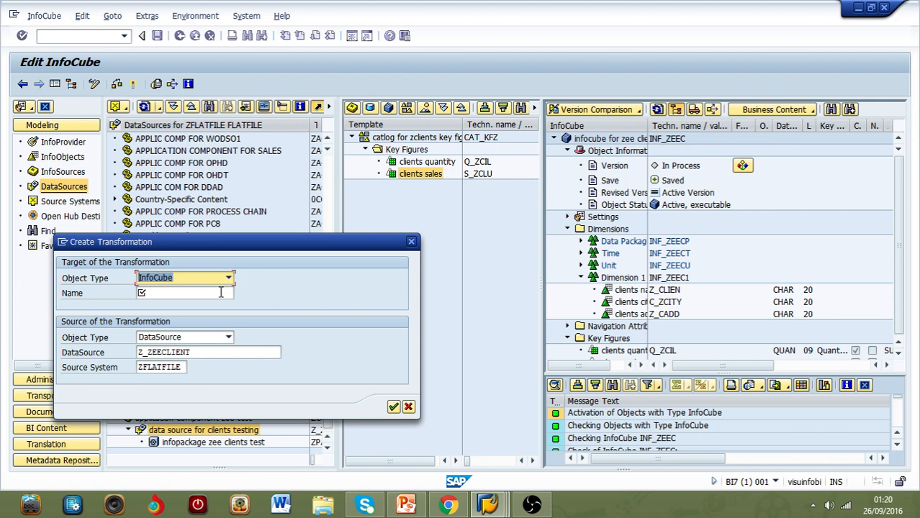
left_click(222, 292)
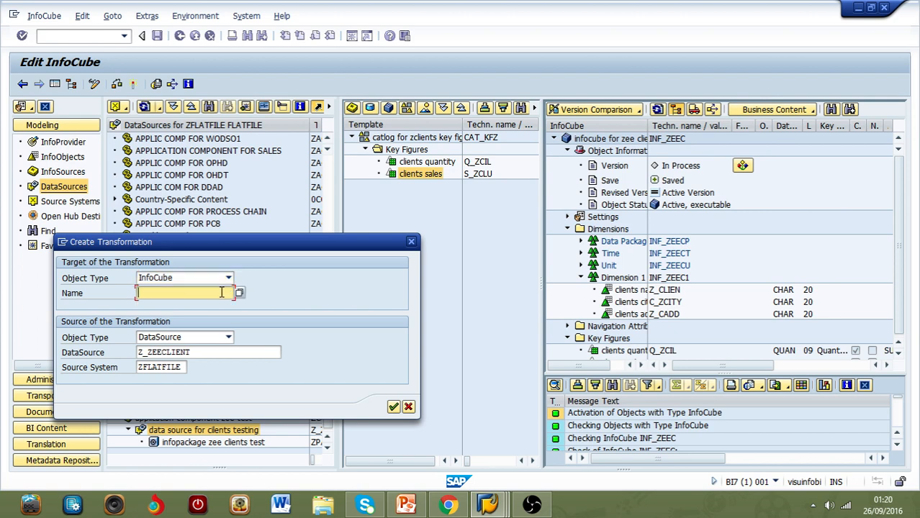
type("inf_")
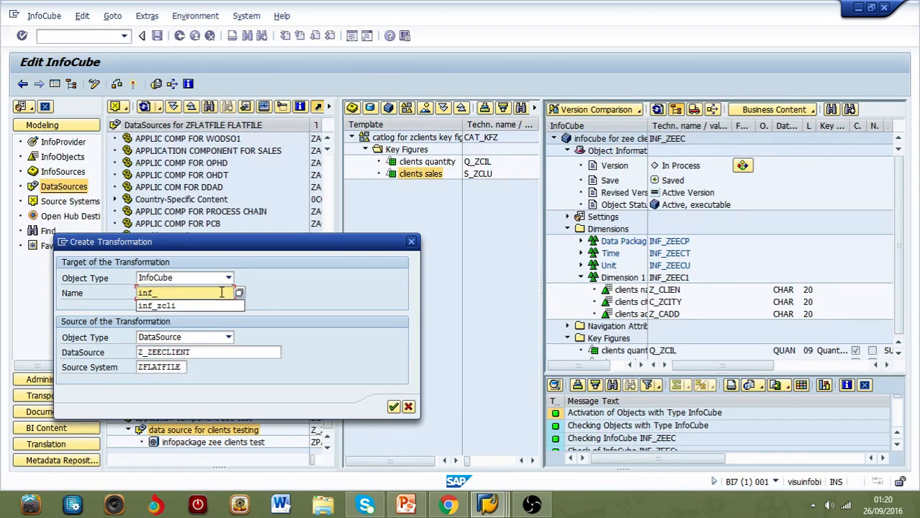
type("zeec")
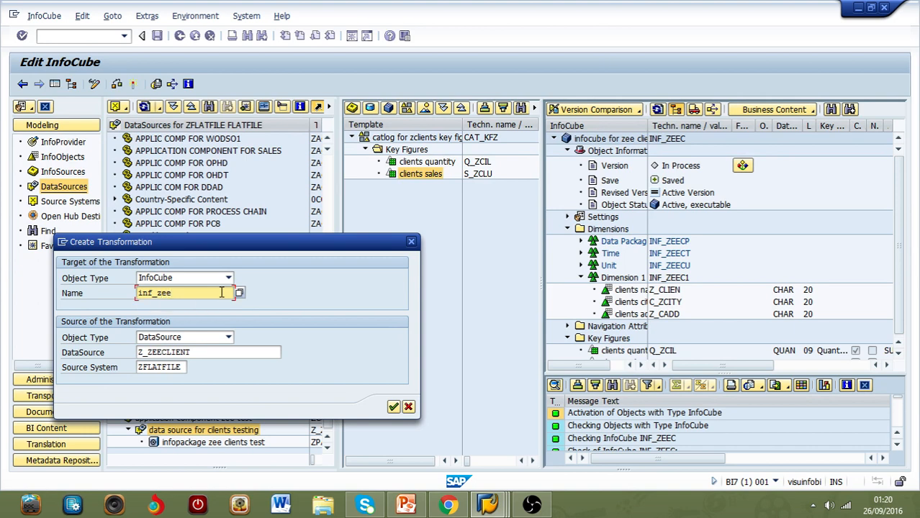
left_click(393, 409)
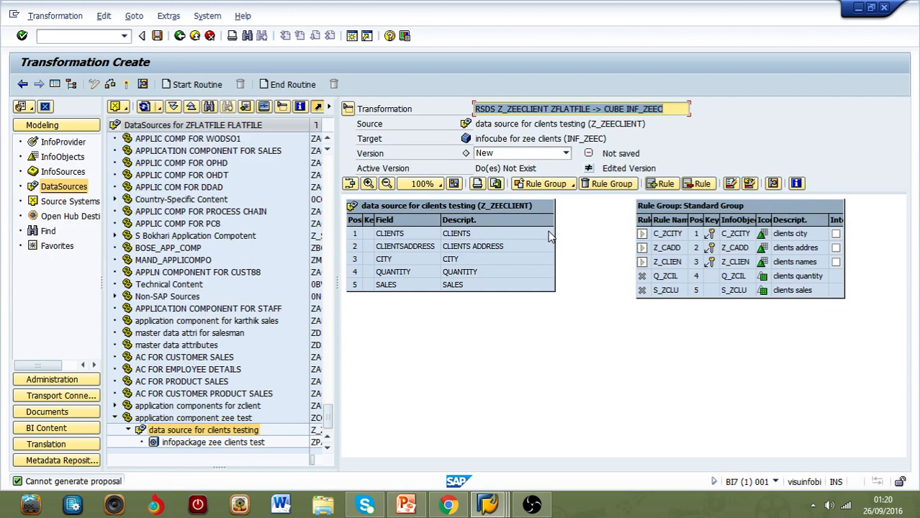
Step: Map the source fields CLIENTS to Z_CLIEN, CLIENTSADDRESS to Z_CADD, CITY to C_ZCITY, QUANTITY to Q_ZCIL and SALES to S_ZCLU
mouse_move(549, 235)
left_mouse_down()
mouse_move(579, 220)
mouse_move(611, 227)
mouse_move(640, 262)
left_mouse_up()
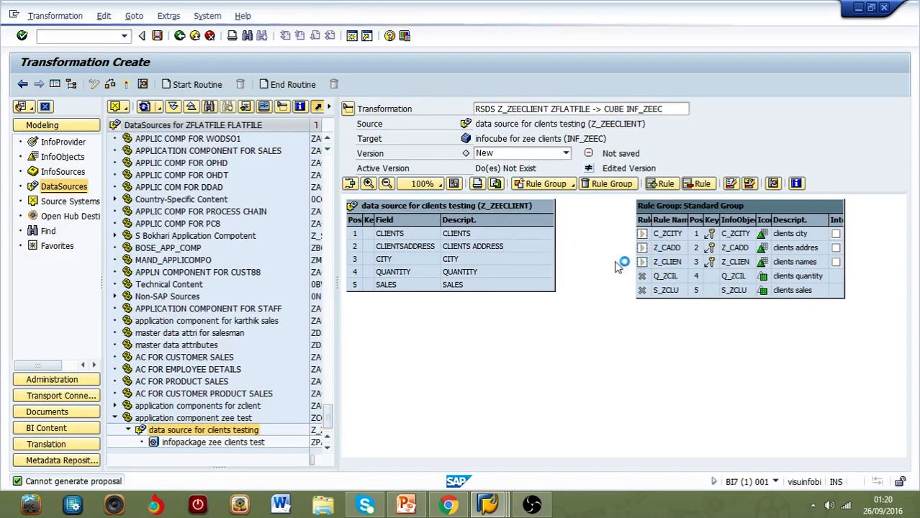
mouse_move(554, 248)
left_mouse_down()
mouse_move(608, 221)
mouse_move(640, 248)
left_mouse_up()
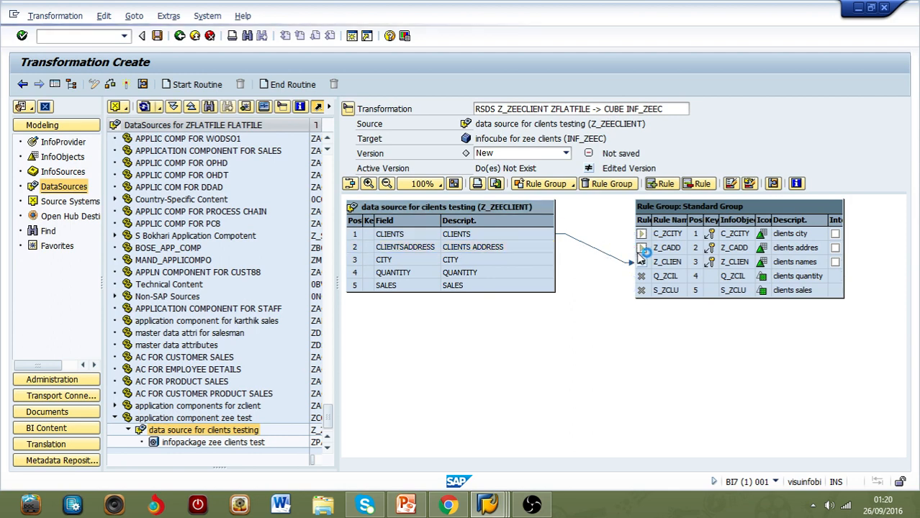
left_click(552, 259)
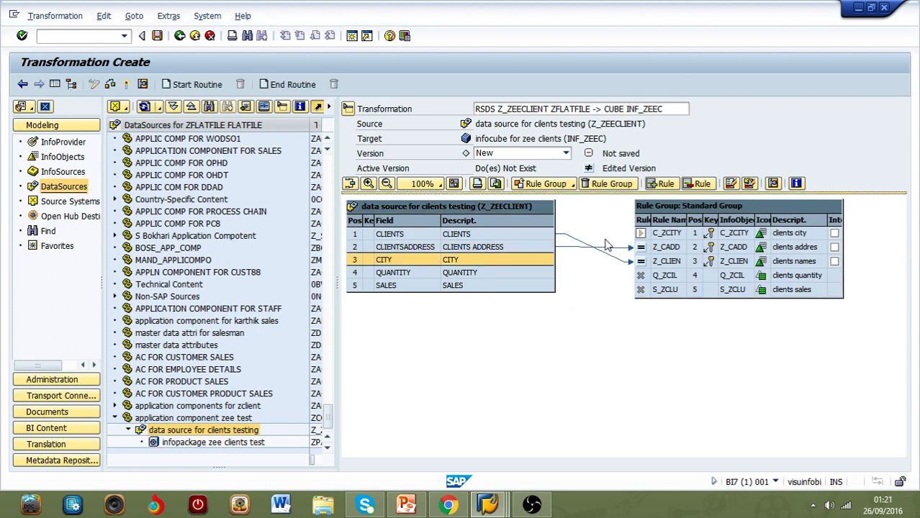
mouse_move(553, 265)
left_mouse_down()
mouse_move(604, 238)
mouse_move(641, 233)
left_mouse_up()
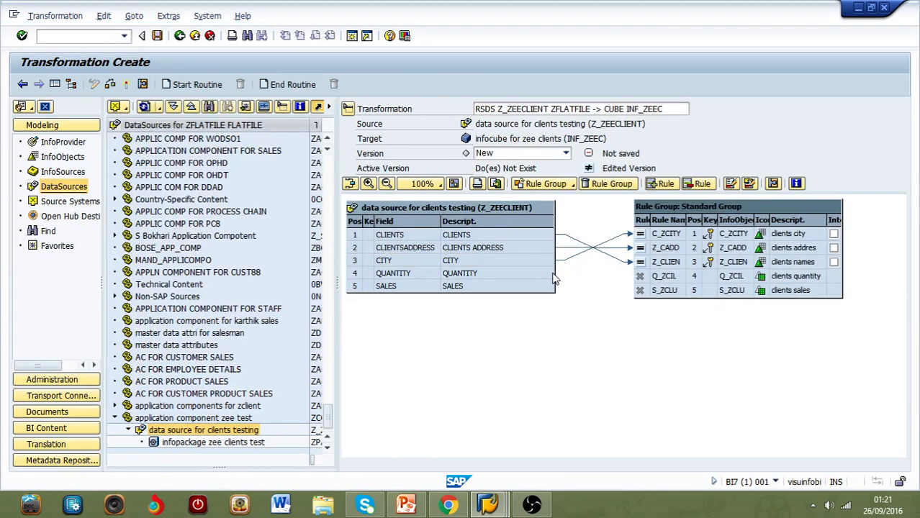
mouse_move(553, 273)
left_mouse_down()
mouse_move(605, 263)
mouse_move(638, 276)
left_mouse_up()
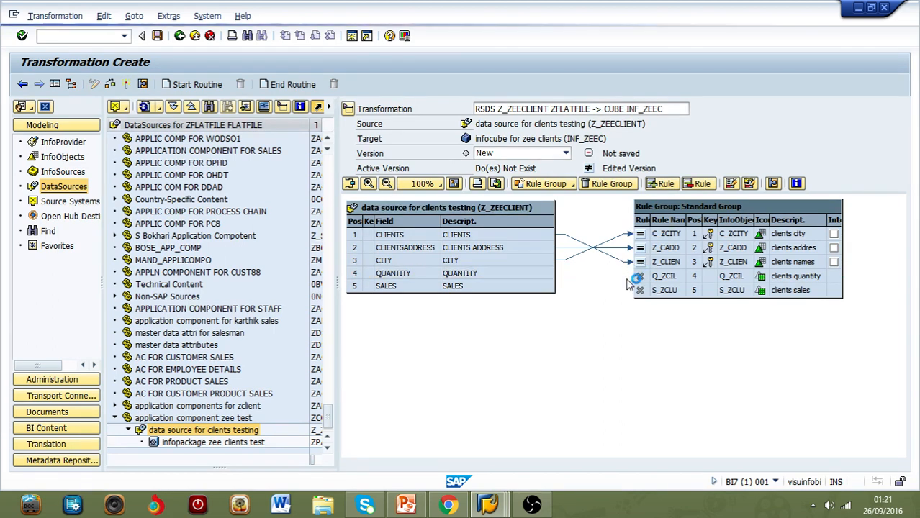
mouse_move(553, 286)
left_mouse_down()
mouse_move(602, 279)
mouse_move(640, 289)
left_mouse_up()
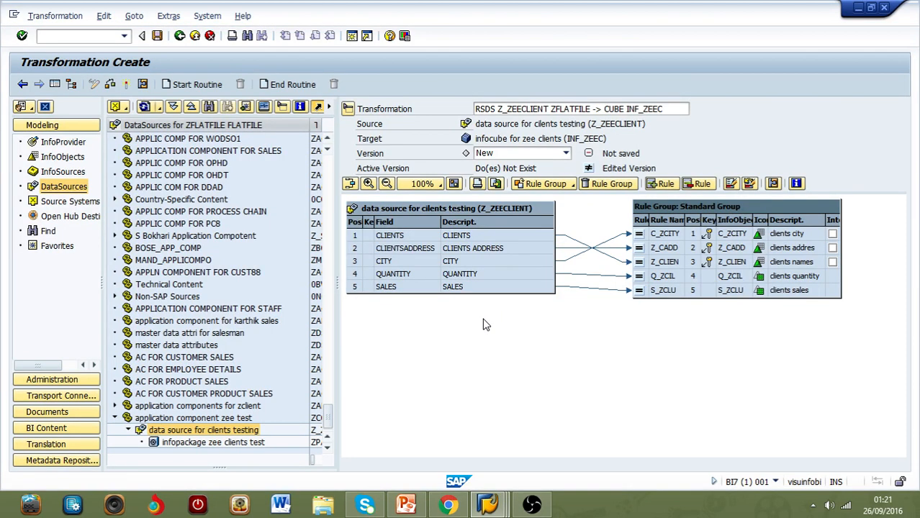
Step: Set the description of the C_ZCITY rule to "zee client city" and transfer its values
left_click(639, 240)
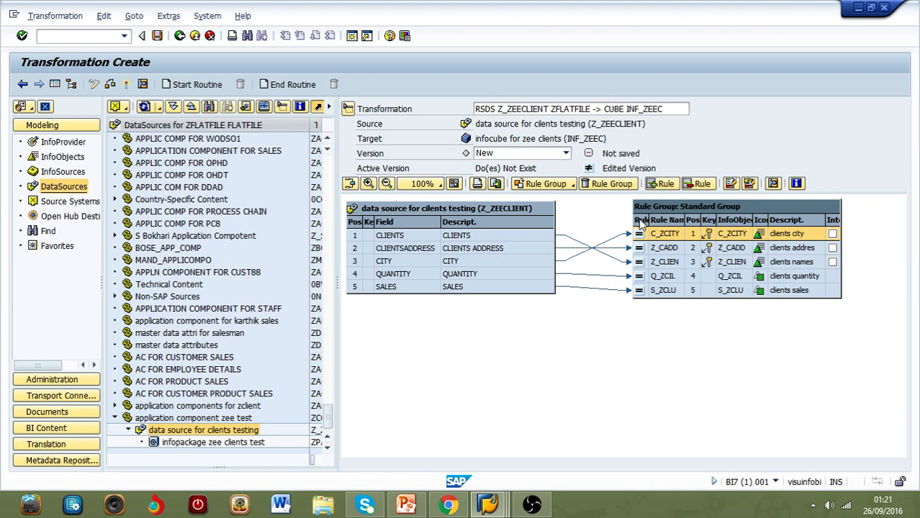
double_click(643, 240)
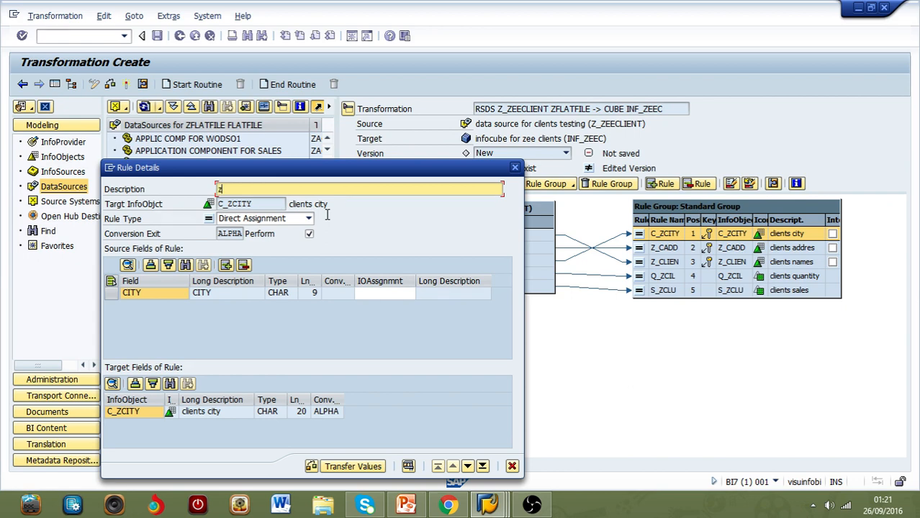
type("zee client city")
left_click(345, 464)
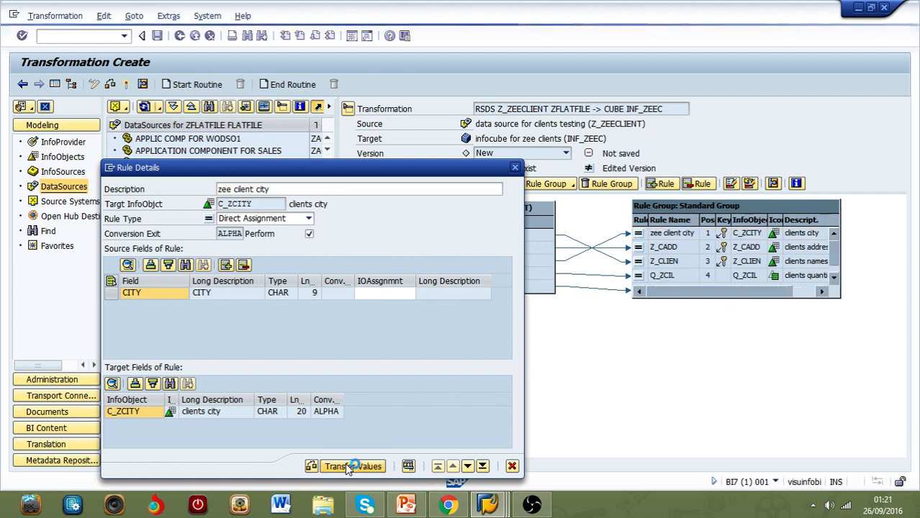
Step: Set the description of the Z_CADD rule to "z clients address" and transfer its values
left_click(639, 248)
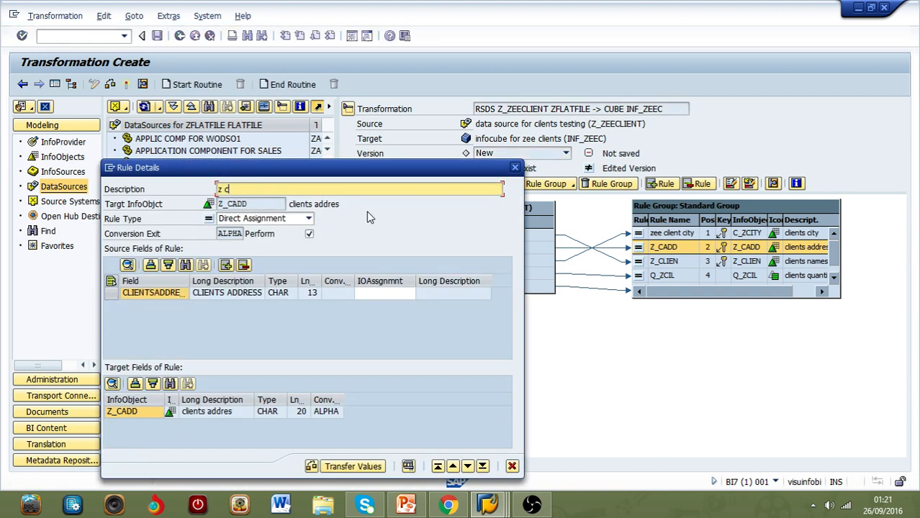
type("z clients address")
left_click(309, 219)
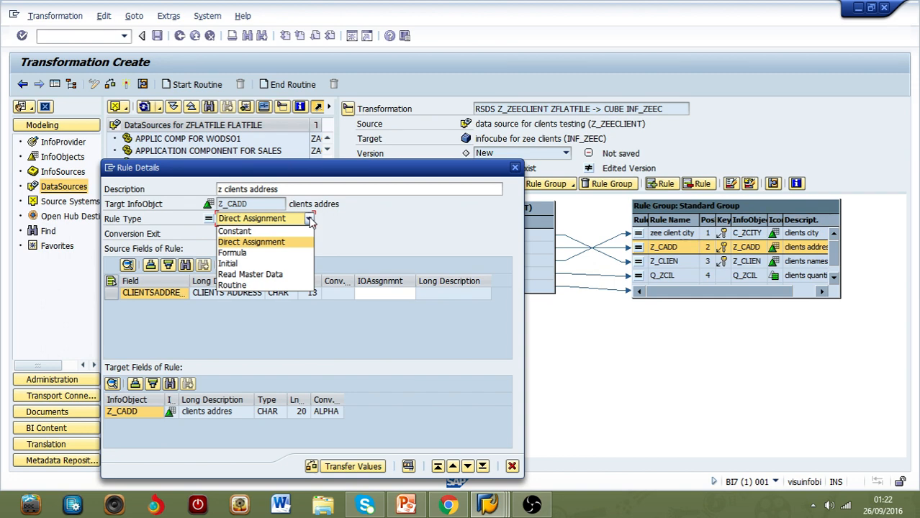
left_click(310, 220)
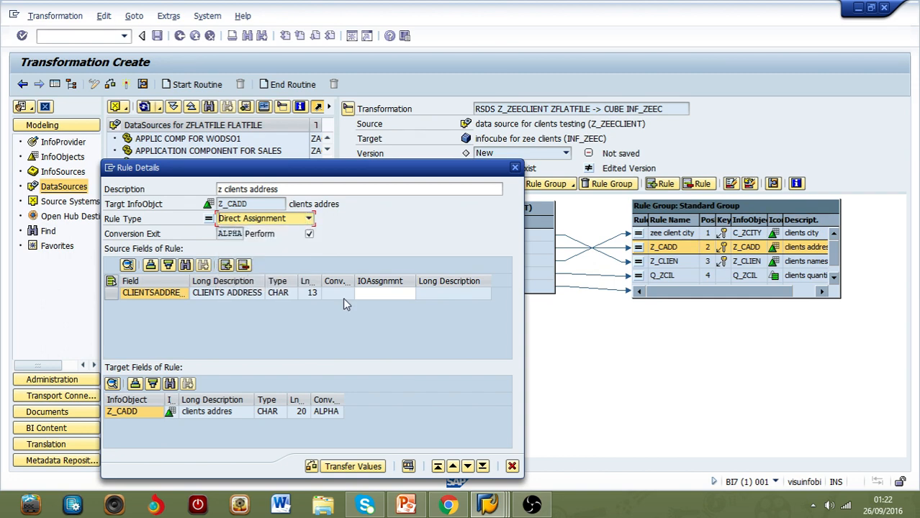
left_click(364, 469)
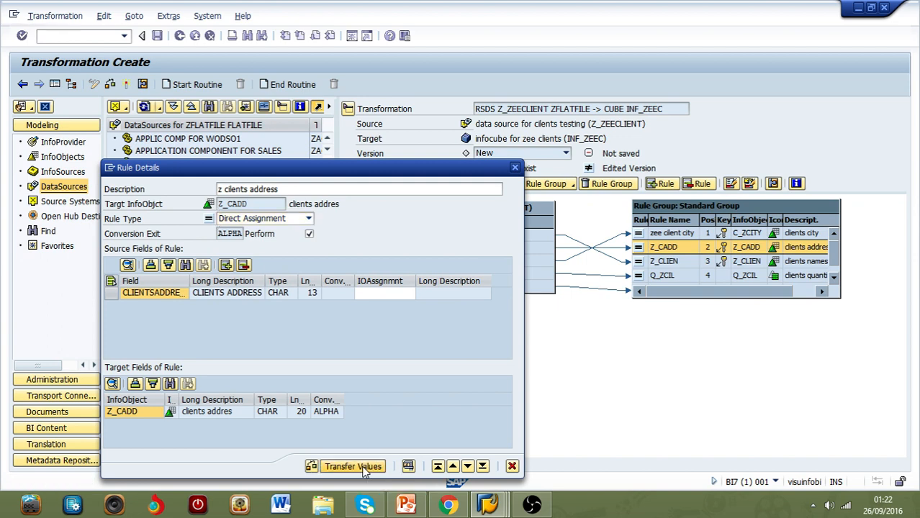
Step: Set the description of the Z_CLIEN rule to "z clients names" and transfer its values
double_click(638, 263)
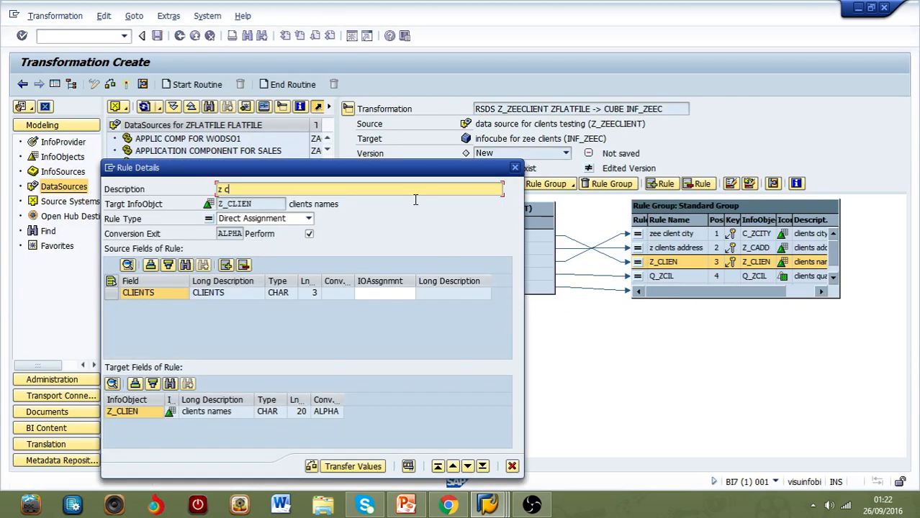
type("z clients names")
left_click(337, 466)
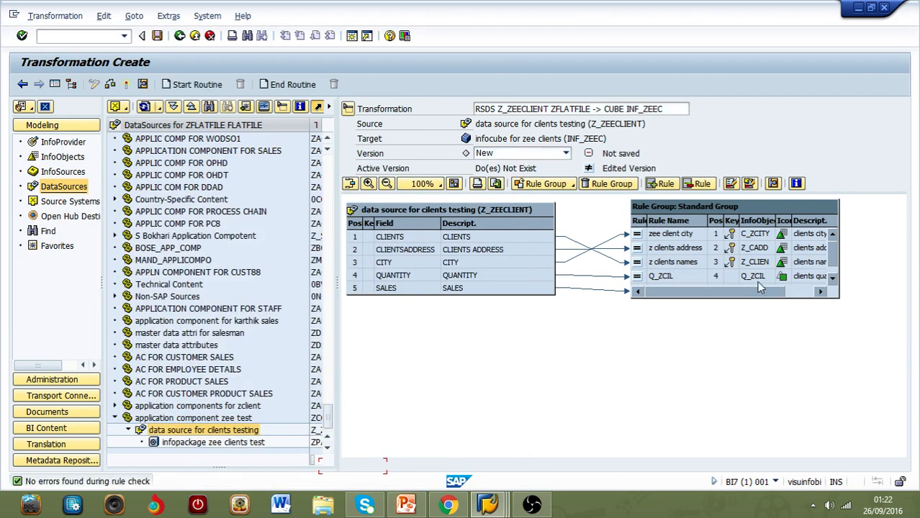
Step: Describe the Q_ZCIL rule as "quantity", set its unit to No Conversion and transfer its values
left_click(833, 279)
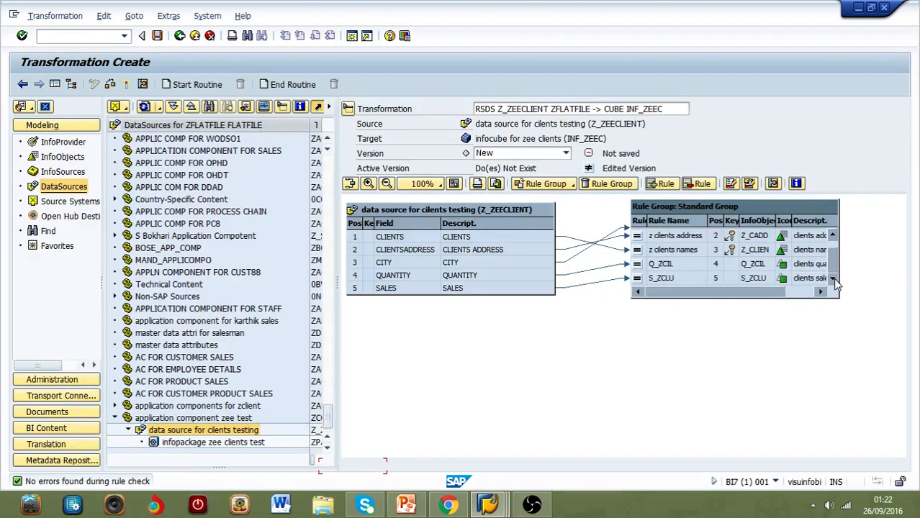
left_click(638, 265)
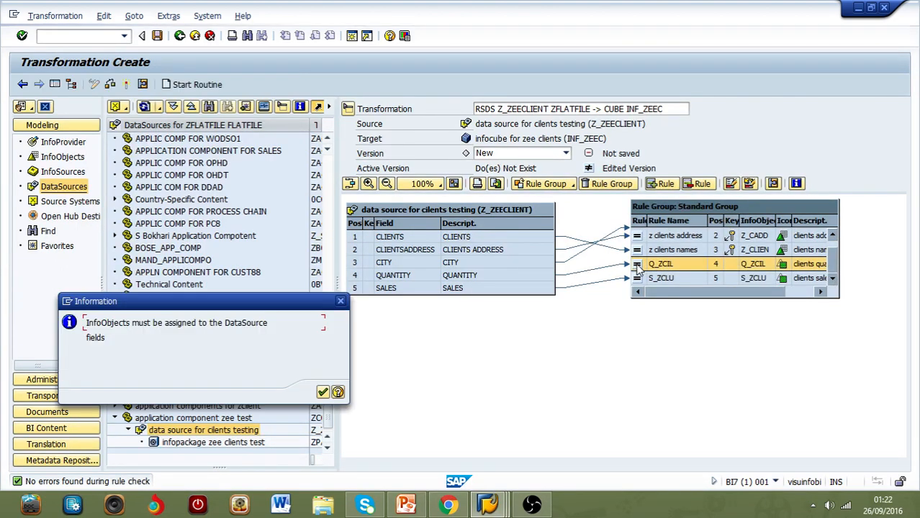
left_click(323, 392)
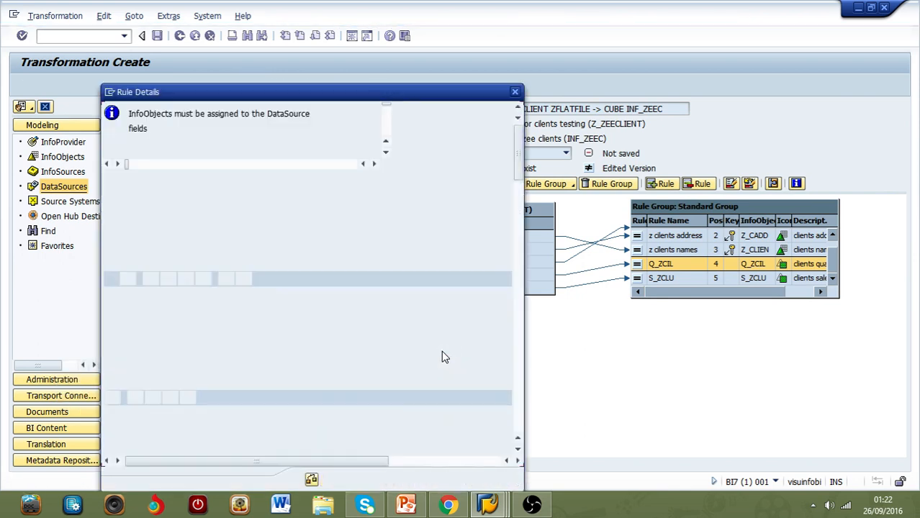
type("quantity")
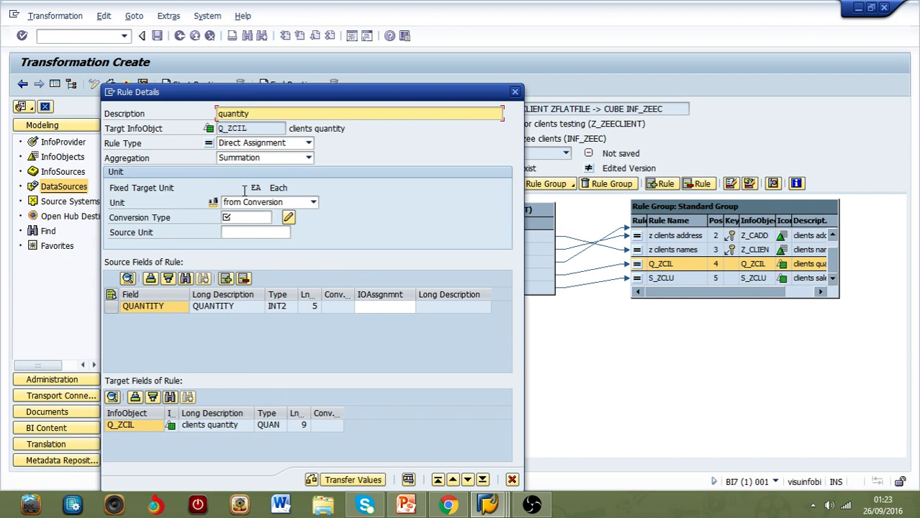
left_click(314, 204)
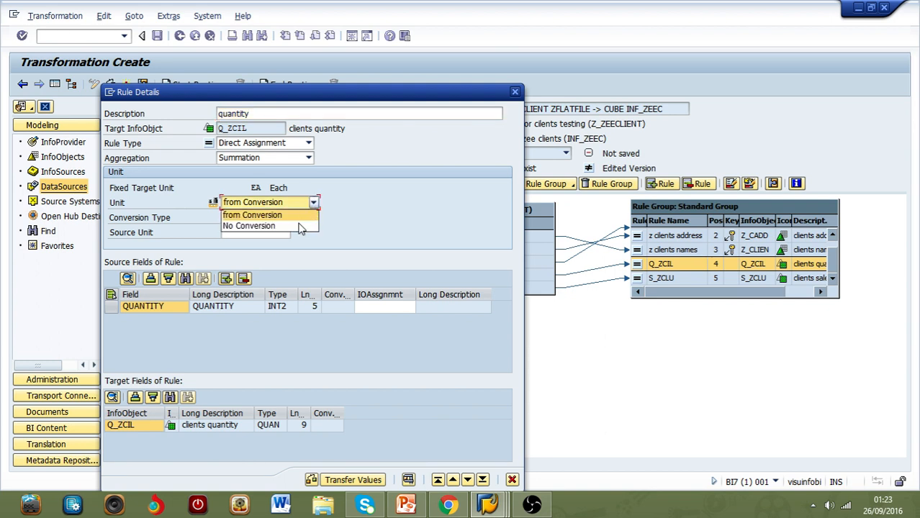
left_click(300, 229)
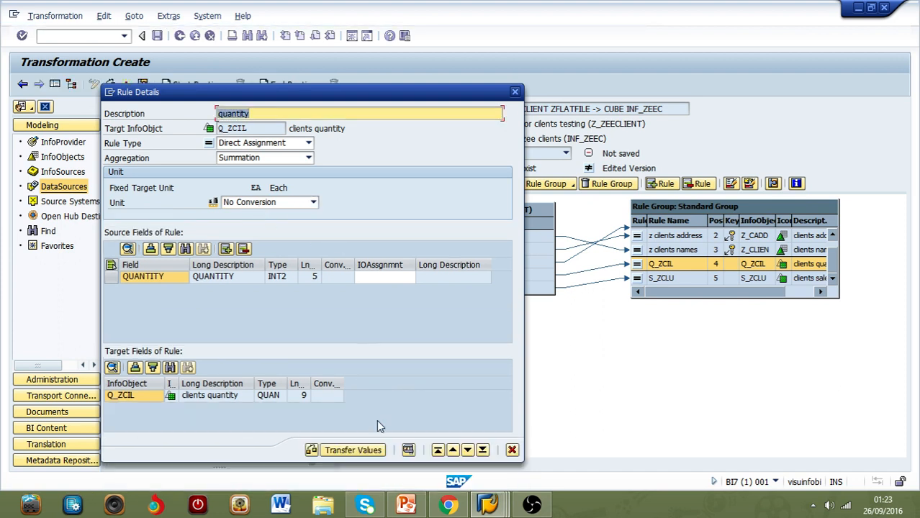
left_click(344, 454)
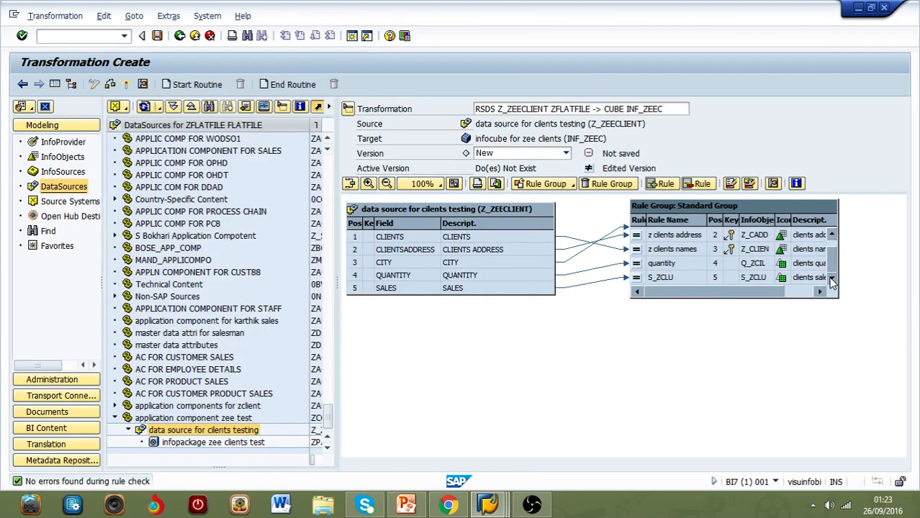
Step: Describe the S_ZCLU rule as "clients sales", set its currency to No Conversion and transfer its values
double_click(638, 280)
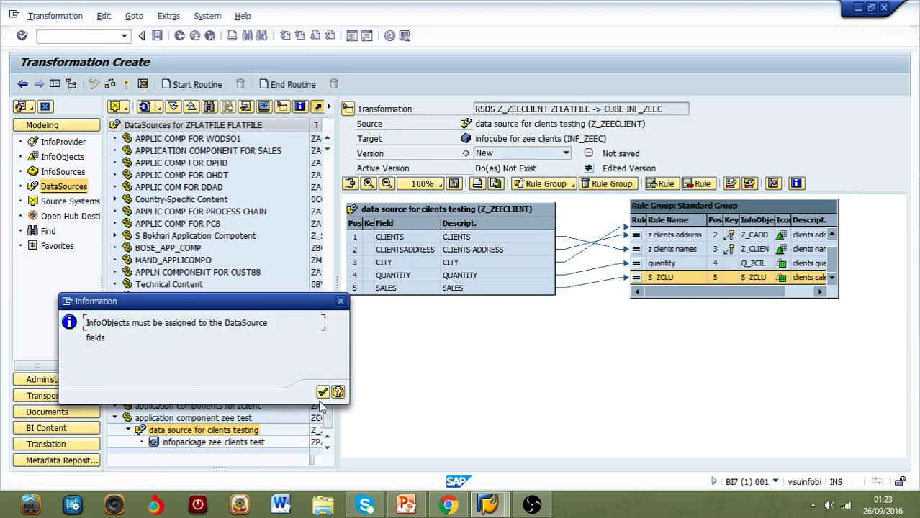
left_click(323, 392)
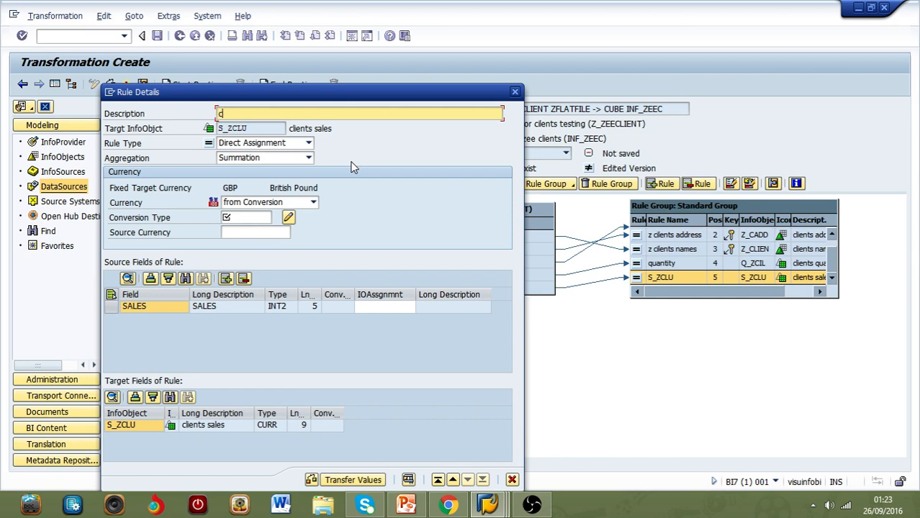
type("clients sales")
left_click(315, 203)
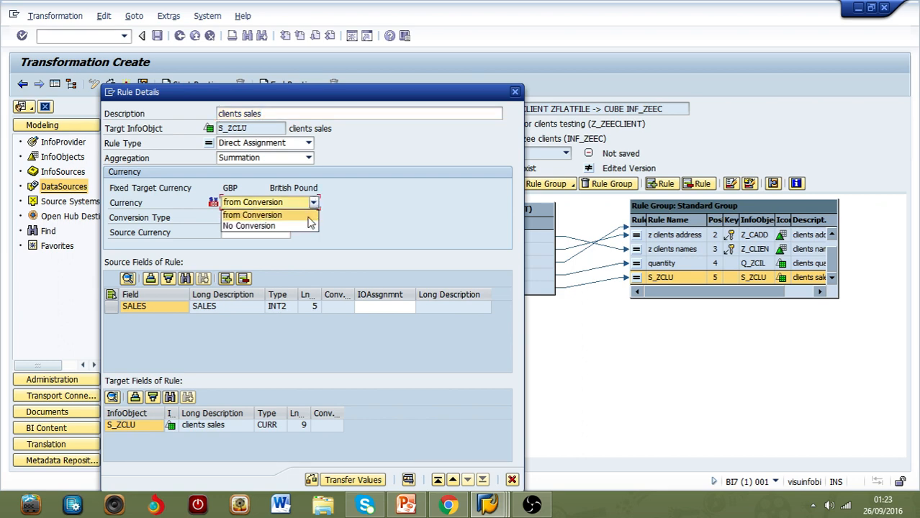
left_click(309, 228)
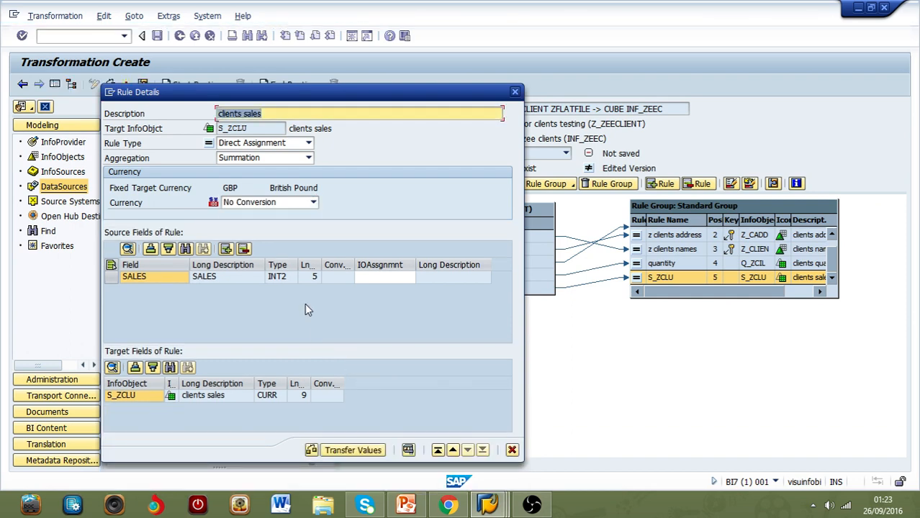
left_click(365, 452)
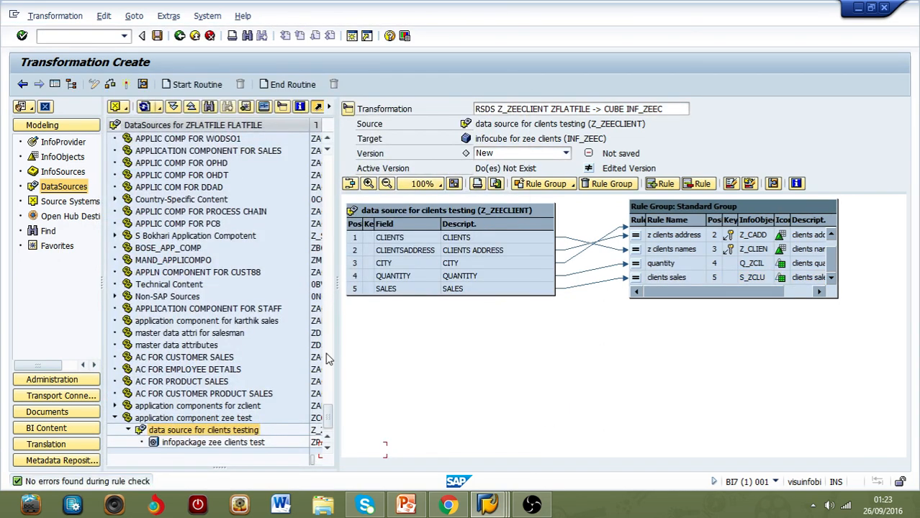
Step: Activate the transformation and refresh the infoarea for clients in the InfoProvider tree
left_click(127, 84)
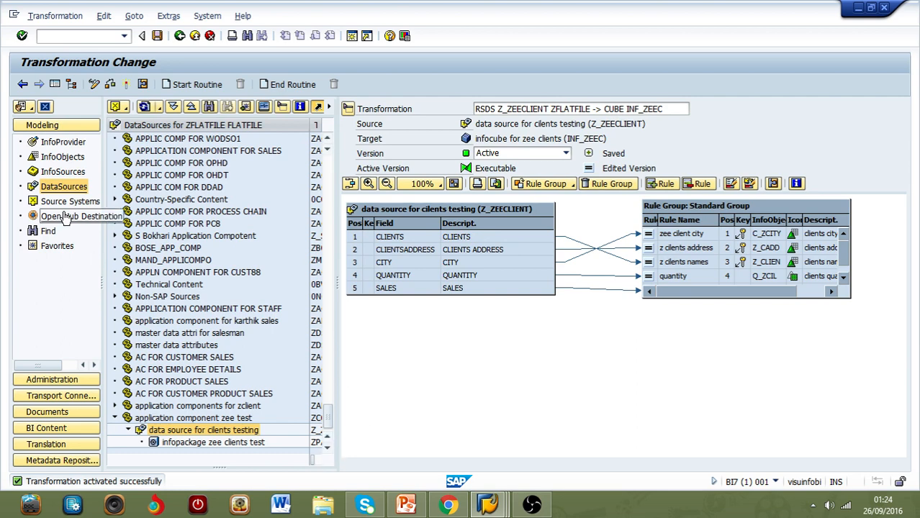
left_click(64, 143)
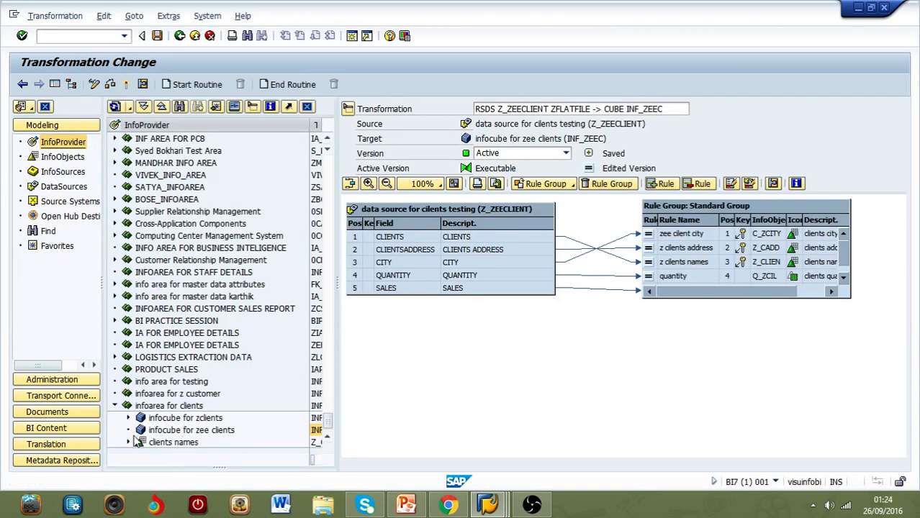
left_click(114, 107)
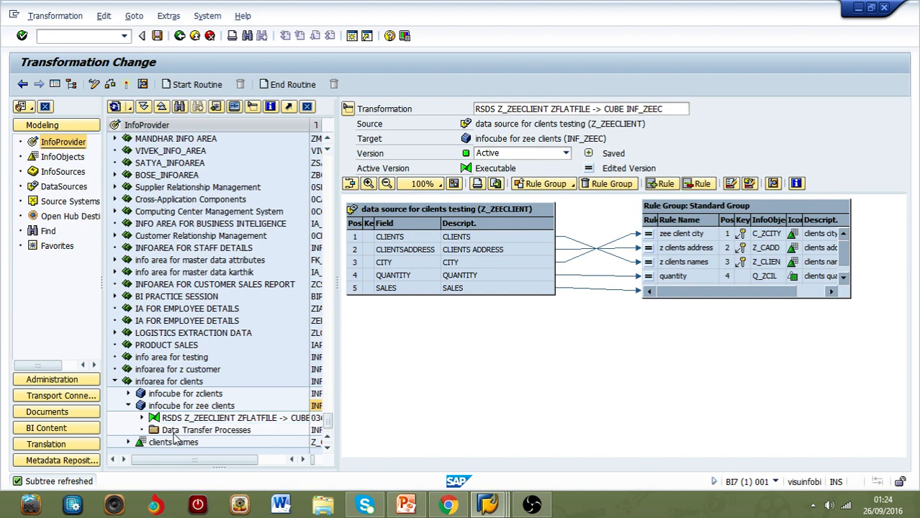
Step: Create a standard data transfer process from DataSource Z_ZEECLIENT to InfoCube INF_ZEEC and activate it
double_click(174, 432)
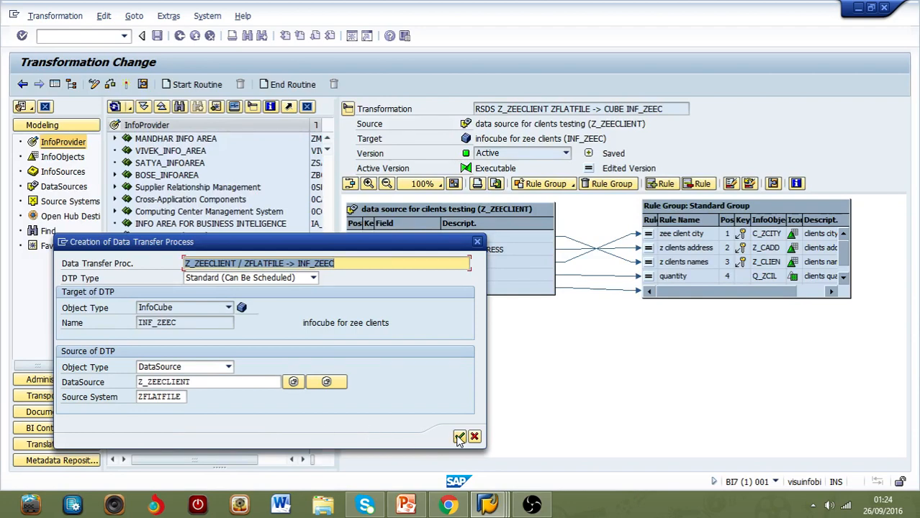
left_click(459, 437)
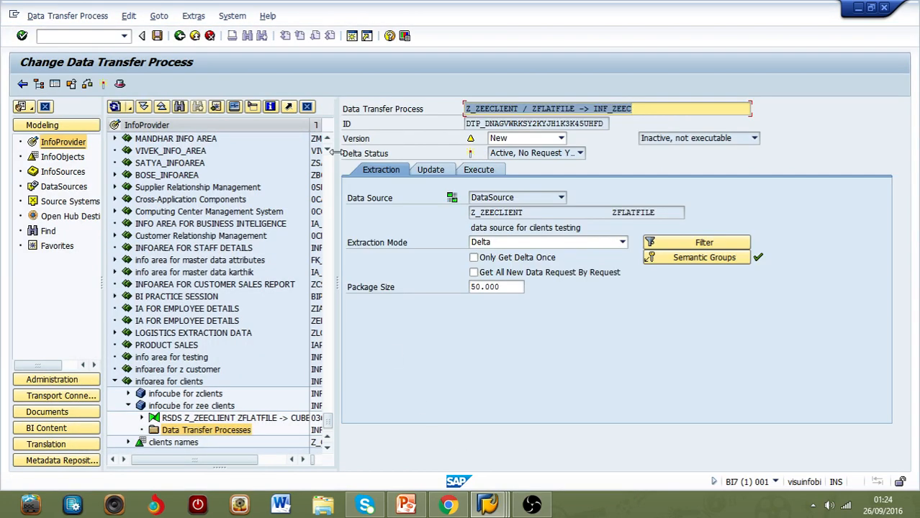
left_click(105, 85)
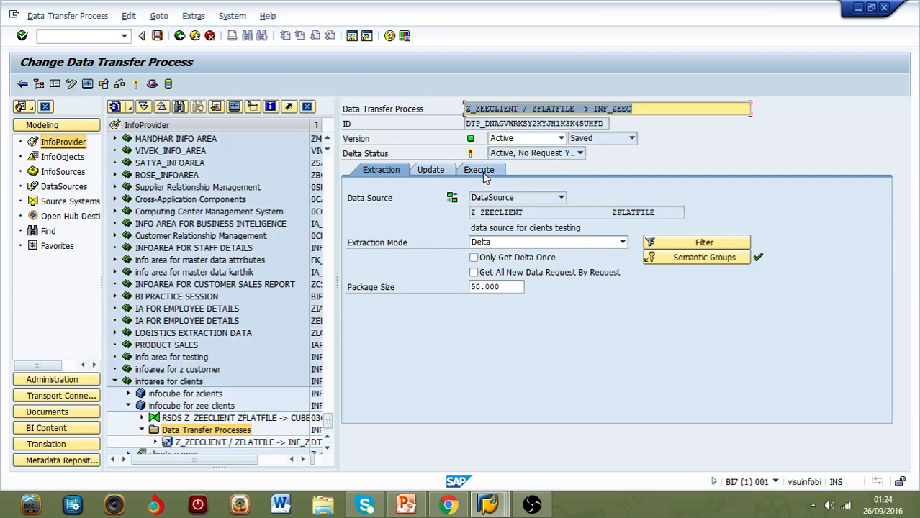
Step: Execute the data transfer process in the background, refresh its request monitor and return to the process
left_click(483, 173)
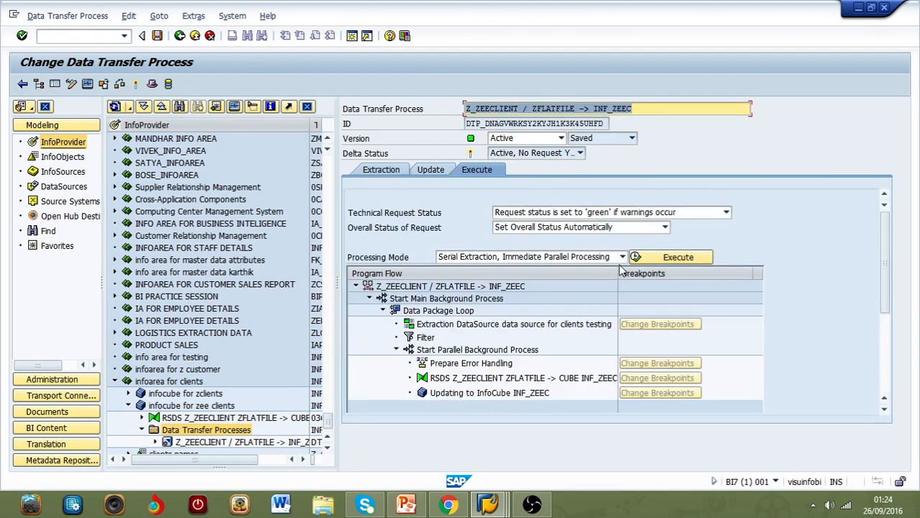
left_click(697, 259)
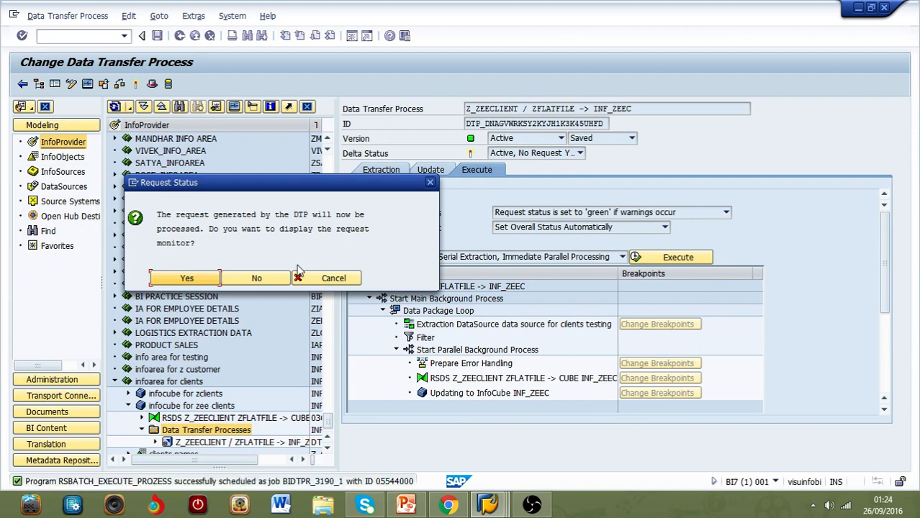
left_click(187, 278)
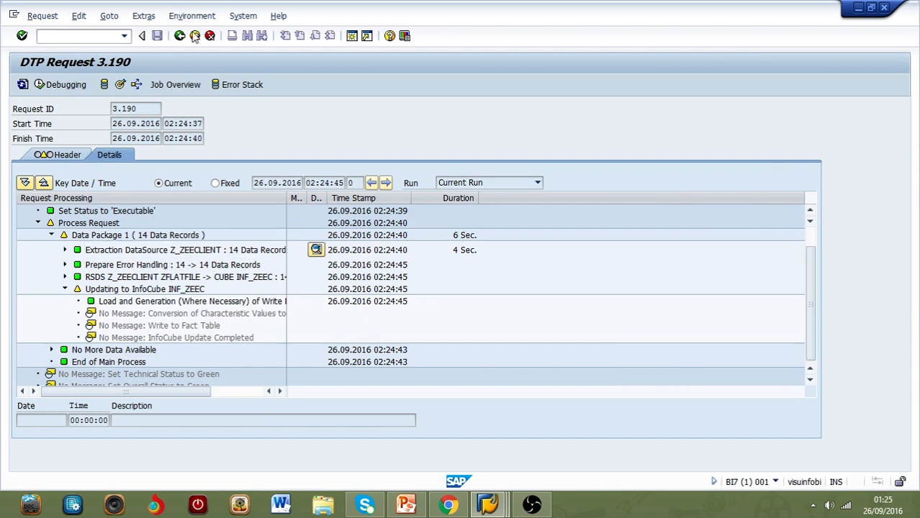
left_click(22, 85)
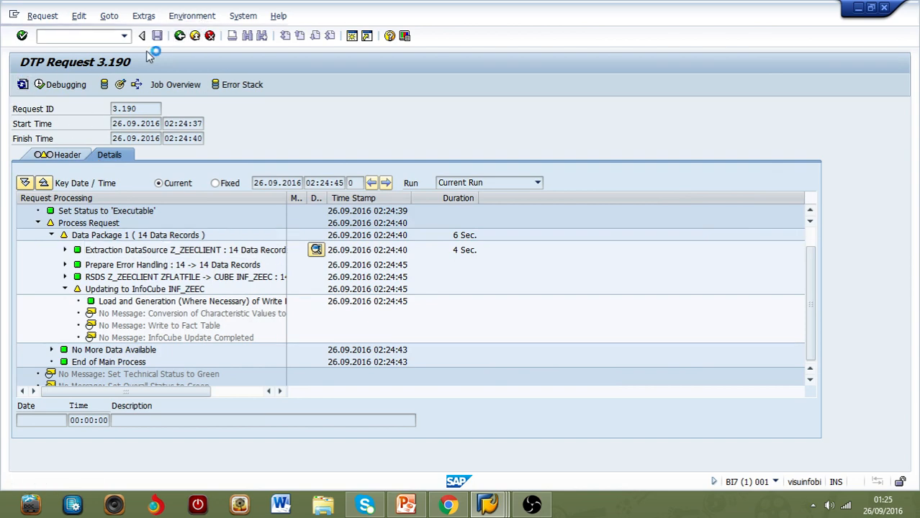
left_click(181, 37)
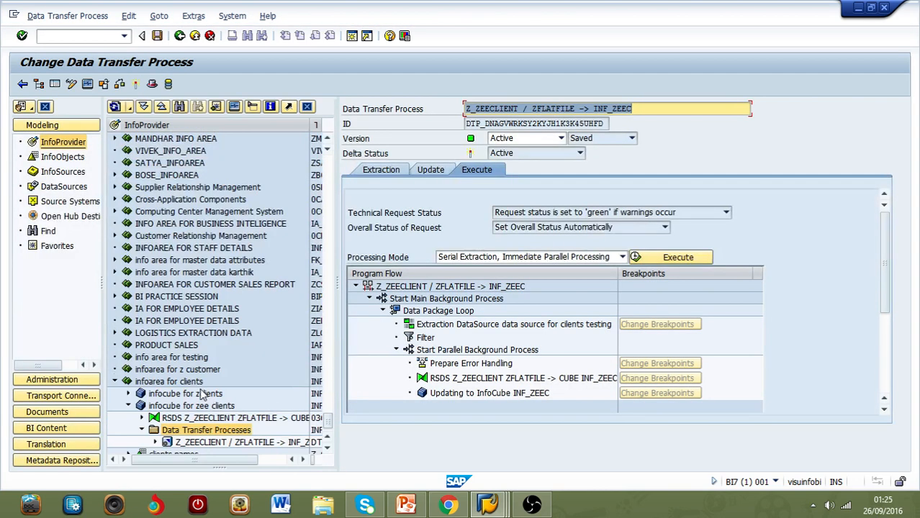
Step: Examine the data flow objects beneath the infocube for zee clients, from the transformation down to the InfoPackage
left_click(142, 419)
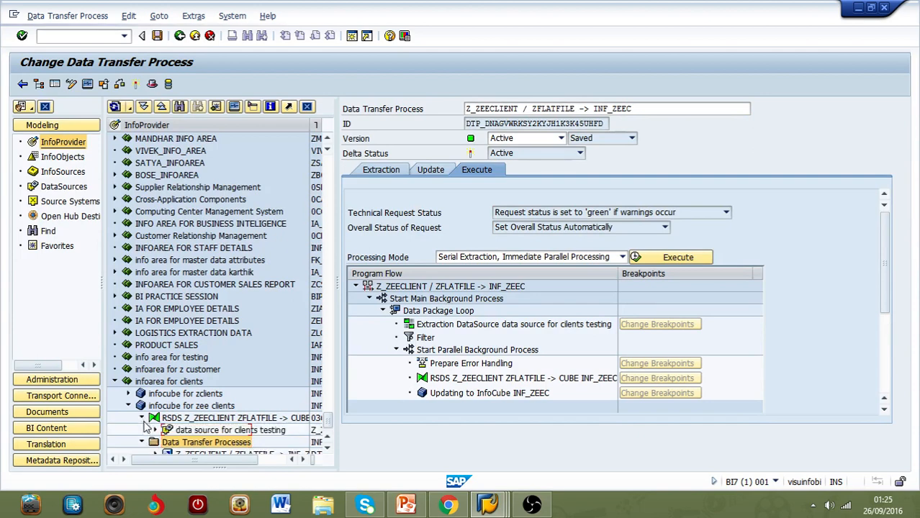
left_click(181, 441)
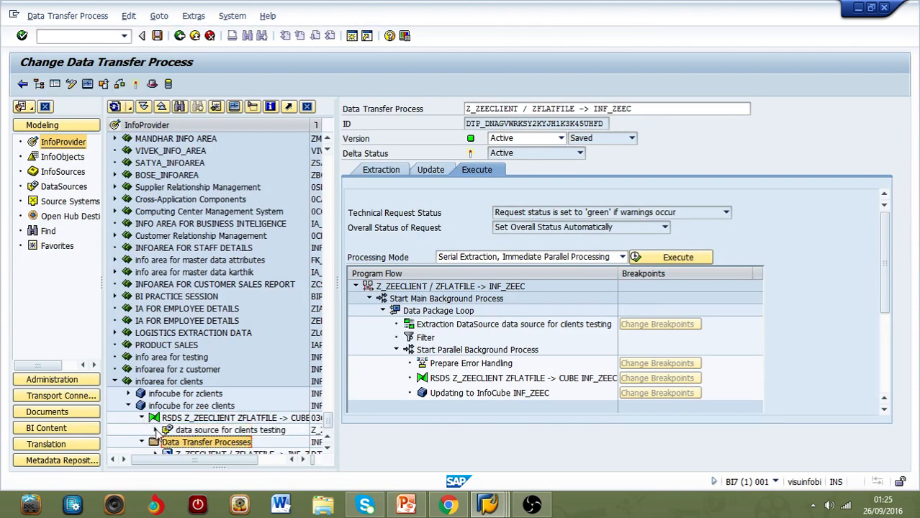
left_click(156, 431)
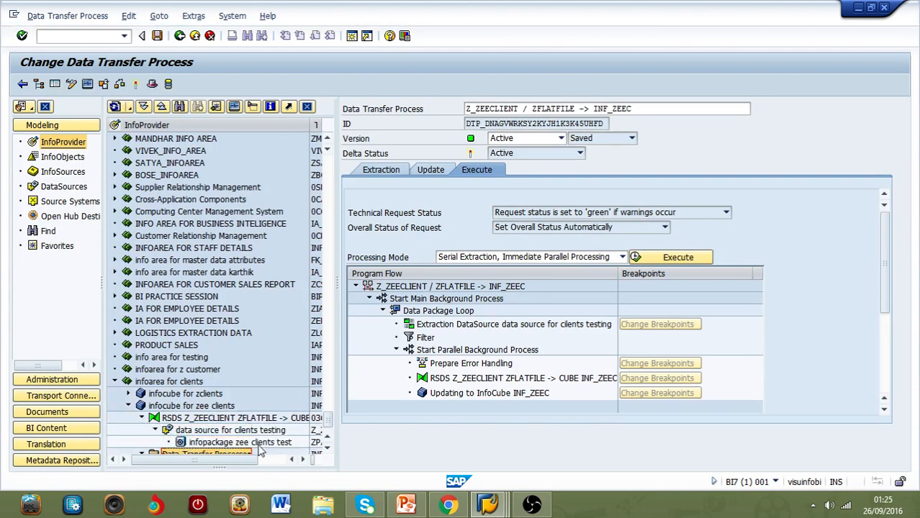
left_click(327, 450)
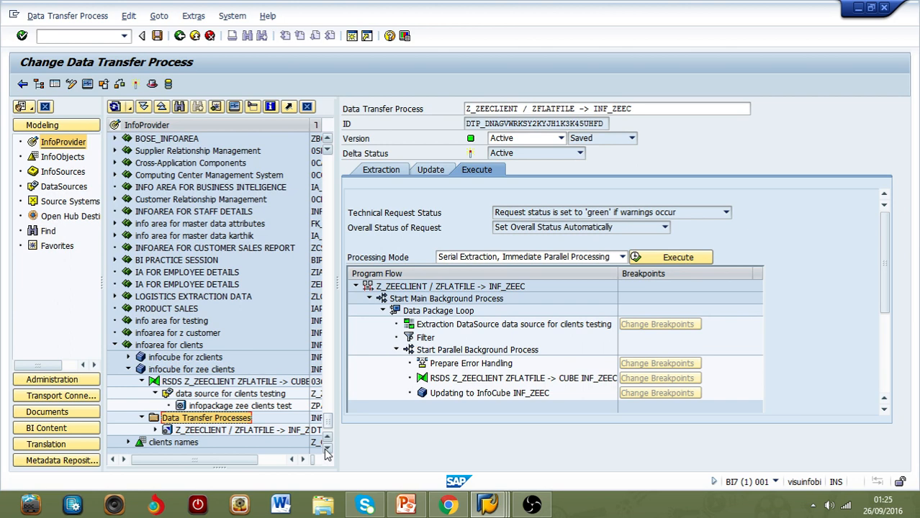
mouse_move(452, 501)
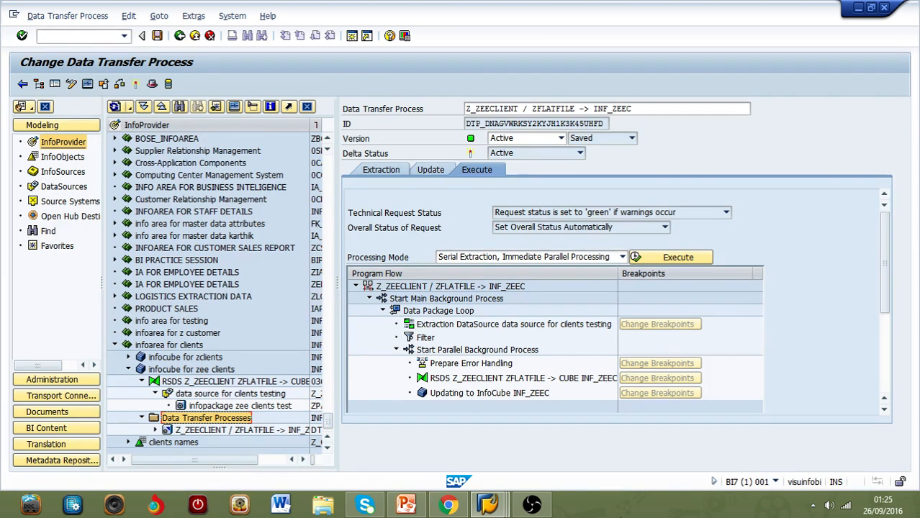
left_click(541, 507)
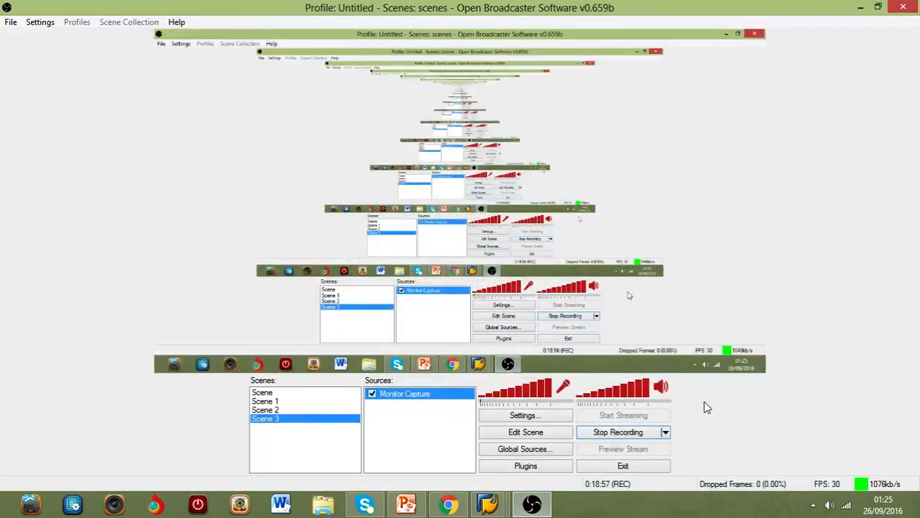